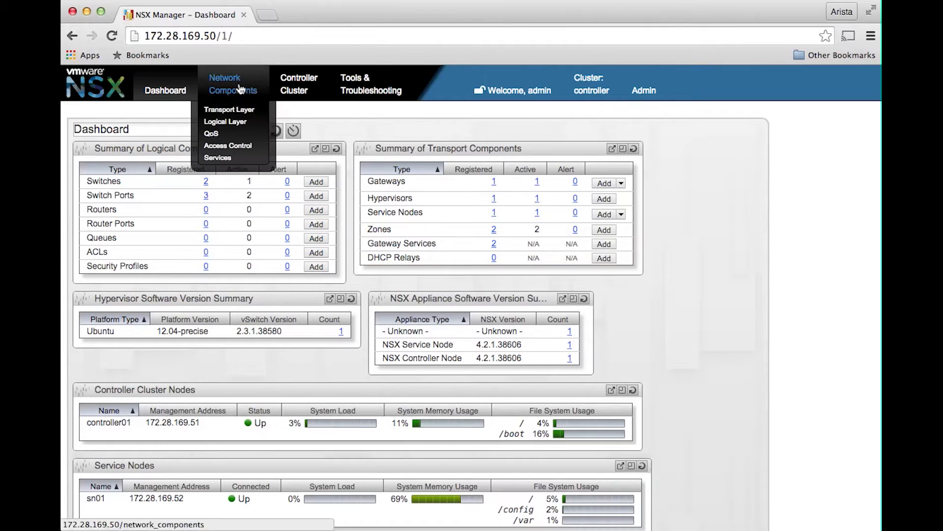
# - Open the transport layer components and expand the cvx transport node to review its connectors and physical interfaces
pyautogui.moveTo(238, 109)
pyautogui.click(306, 123)
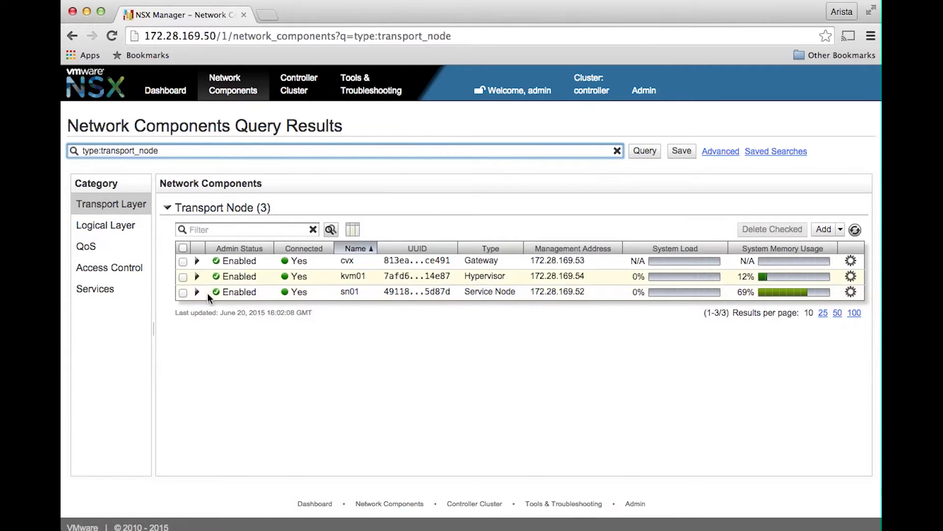
pyautogui.click(197, 263)
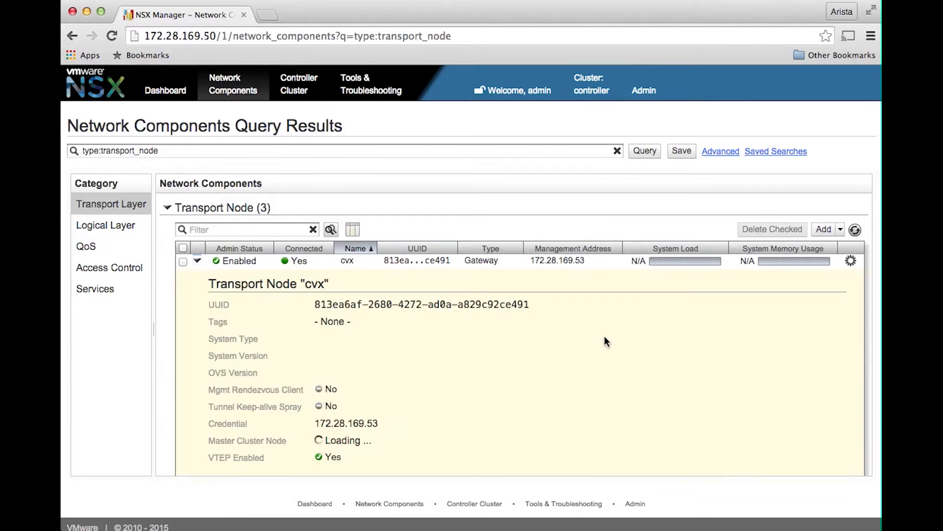
pyautogui.scroll(-6, 605, 339)
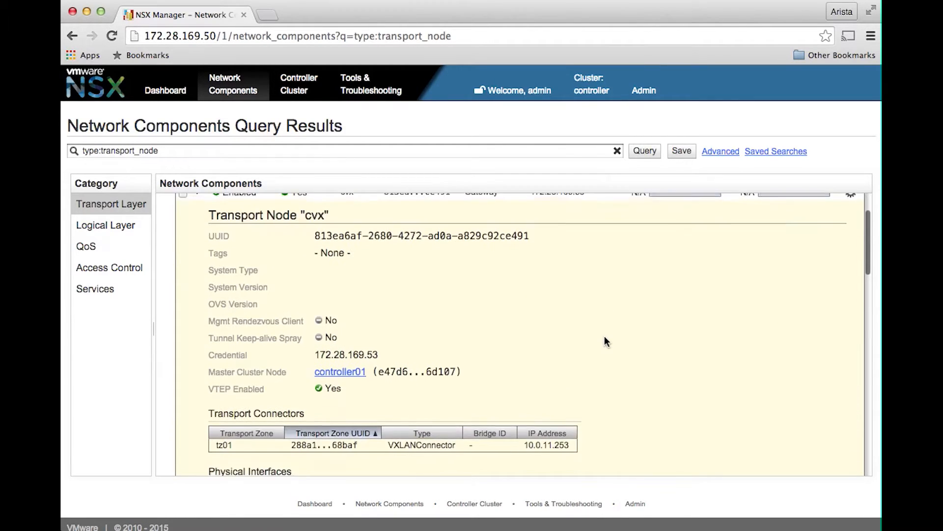
pyautogui.scroll(-3, 605, 339)
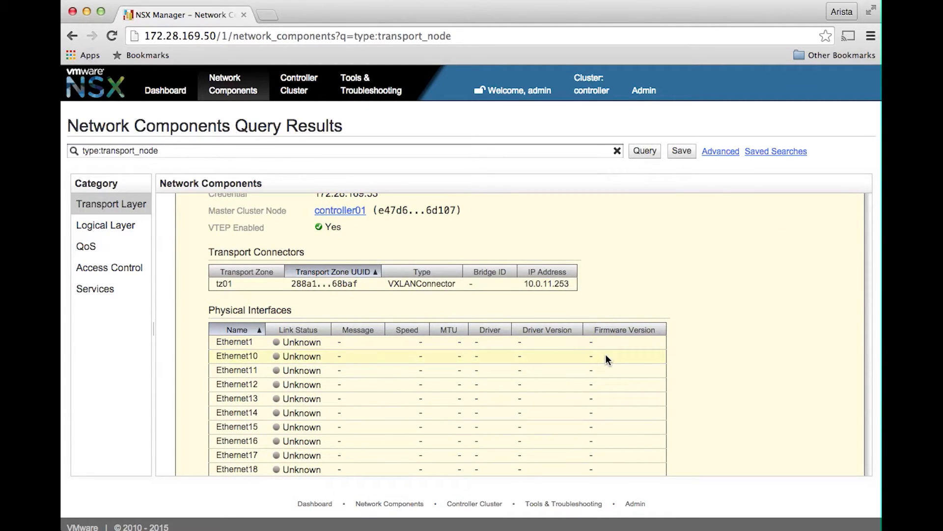
# - In the CVX terminal, run show hsc physical switch and page through the output
pyautogui.press('super+Tab')
pyautogui.write('show hsc ')
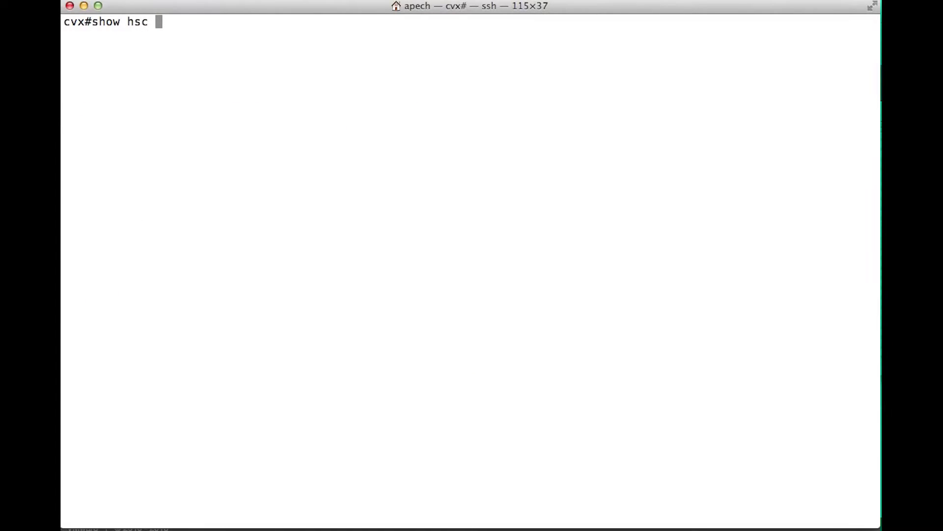
pyautogui.write('physical switch')
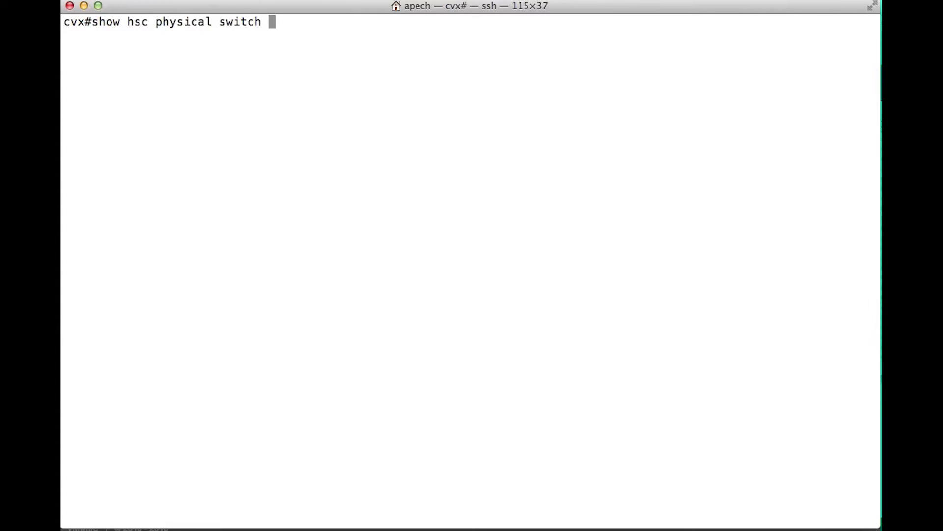
pyautogui.press('Return')
pyautogui.press('space')
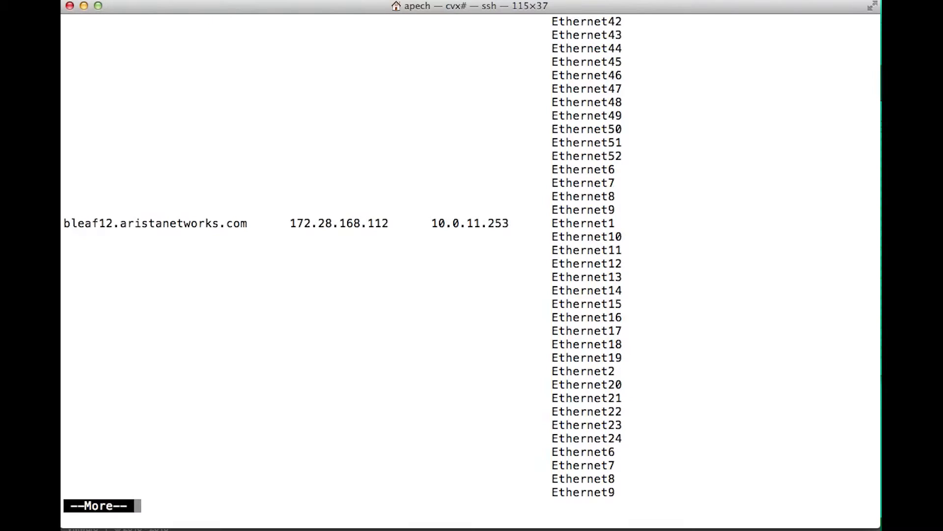
pyautogui.press('space')
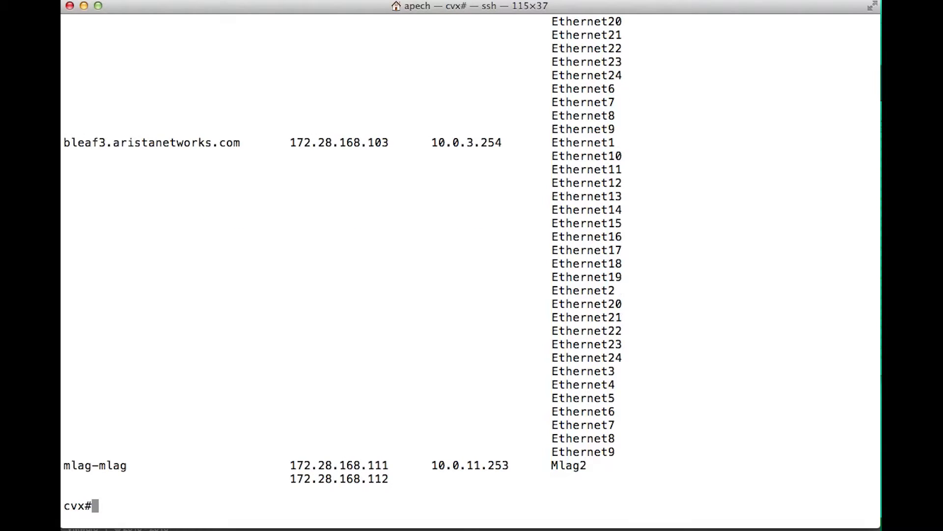
# - Open the logical switches list and expand the ls02 logical switch's details
pyautogui.press('super+Tab')
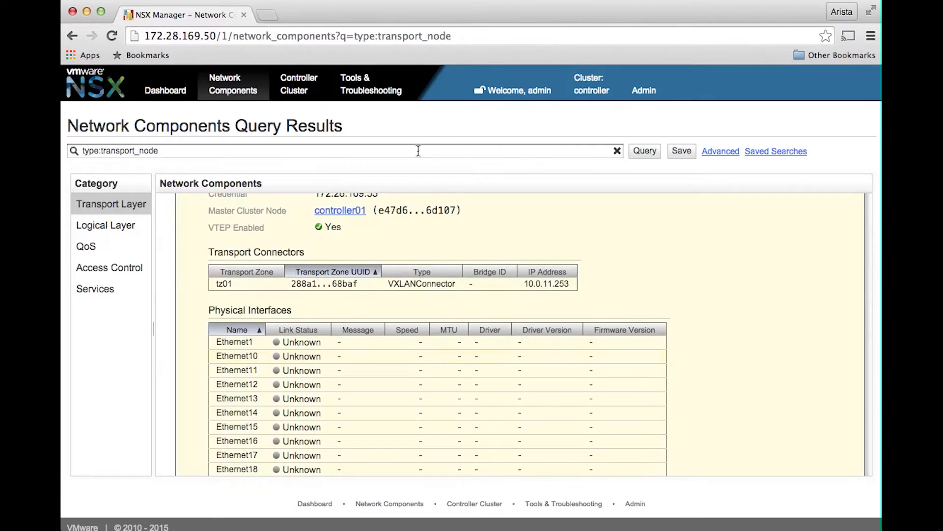
pyautogui.moveTo(240, 97)
pyautogui.moveTo(238, 122)
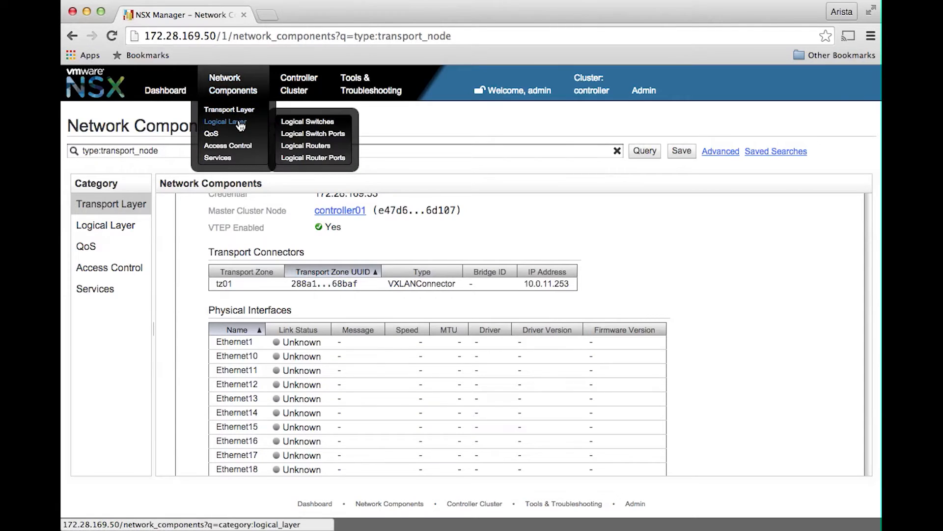
pyautogui.click(316, 128)
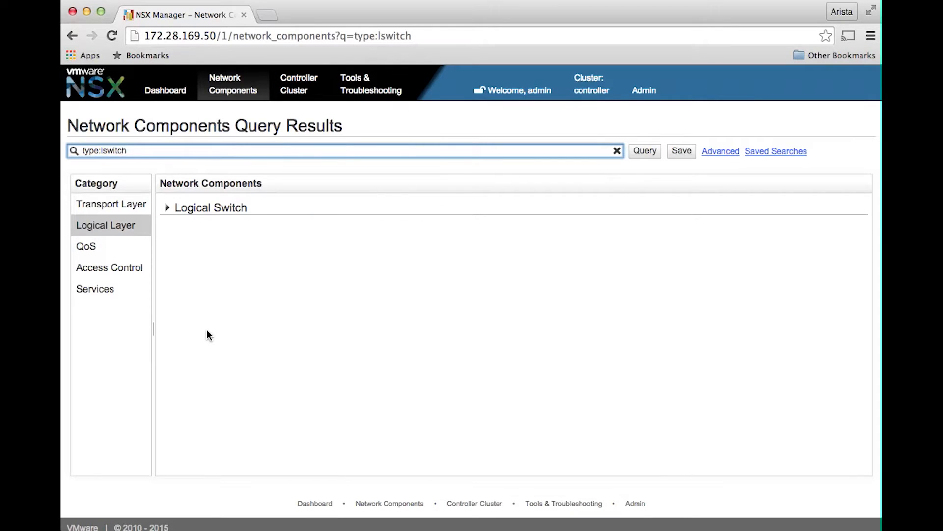
pyautogui.click(196, 277)
pyautogui.scroll(-1, 322, 347)
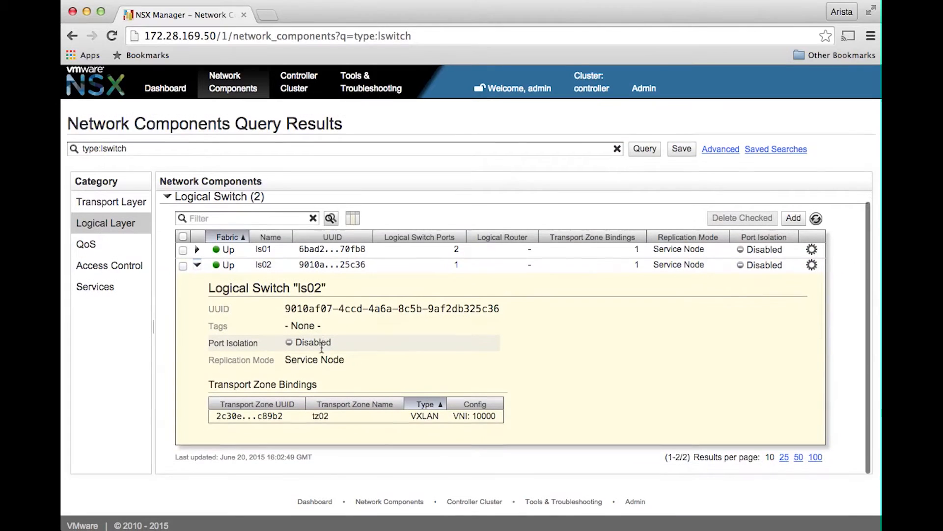
# - In the terminal, run show hsc physical port and page through the output
pyautogui.press('super+Tab')
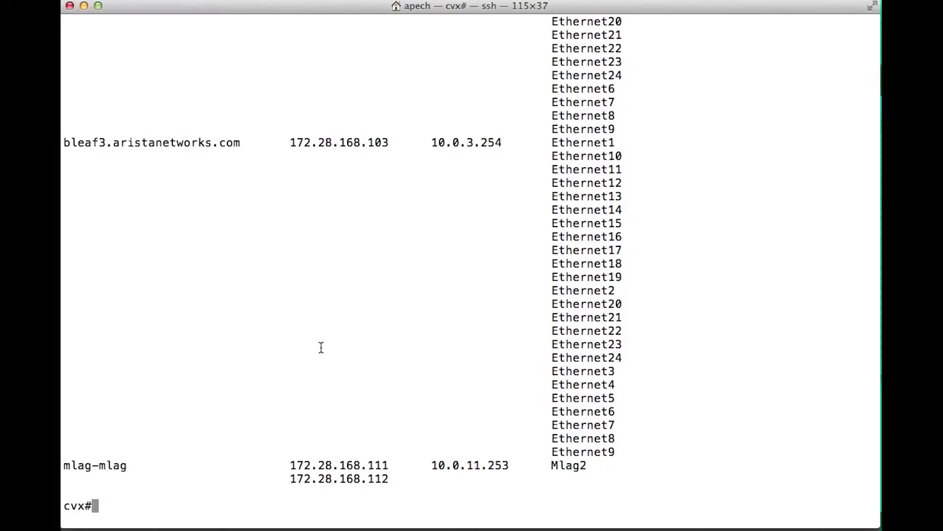
pyautogui.write('show hsc physical port')
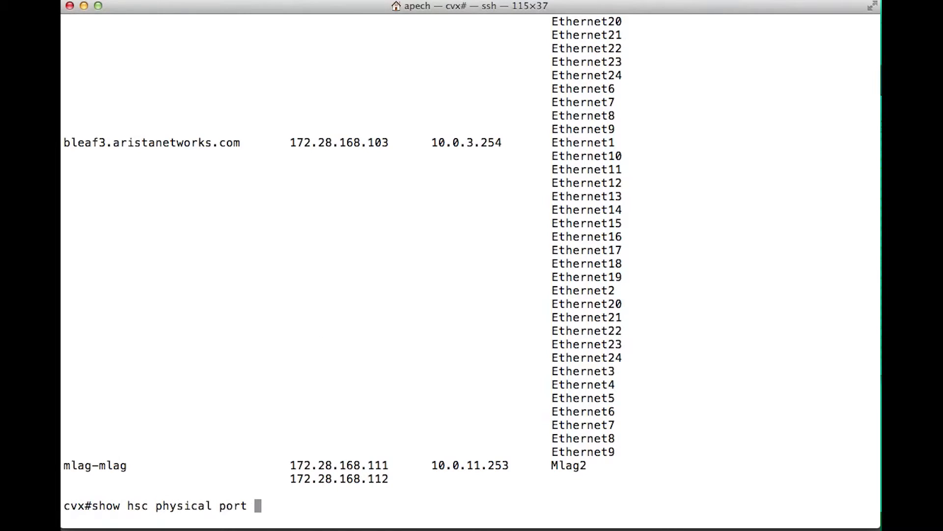
pyautogui.press('Return')
pyautogui.press('space')
pyautogui.press('space')
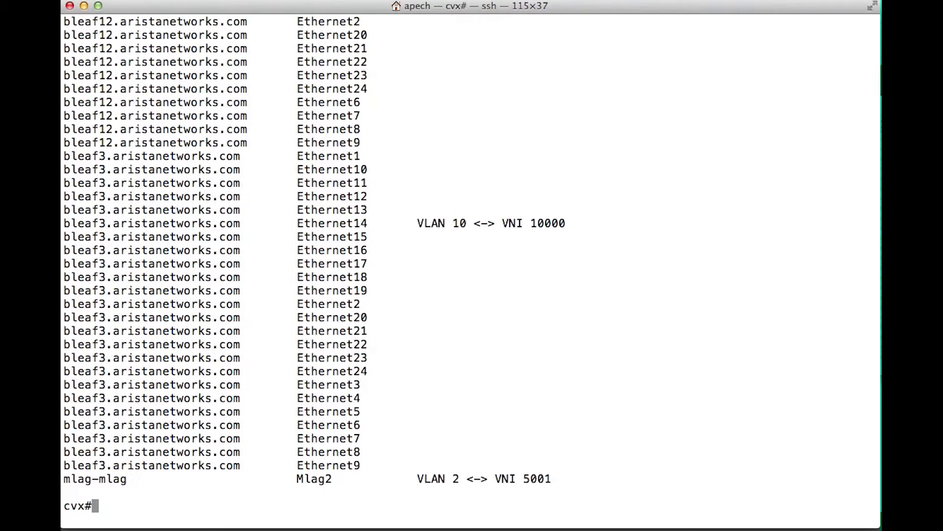
# - Run show hsc physical switch detail by editing the previous command, and page through the output
pyautogui.press('Up')
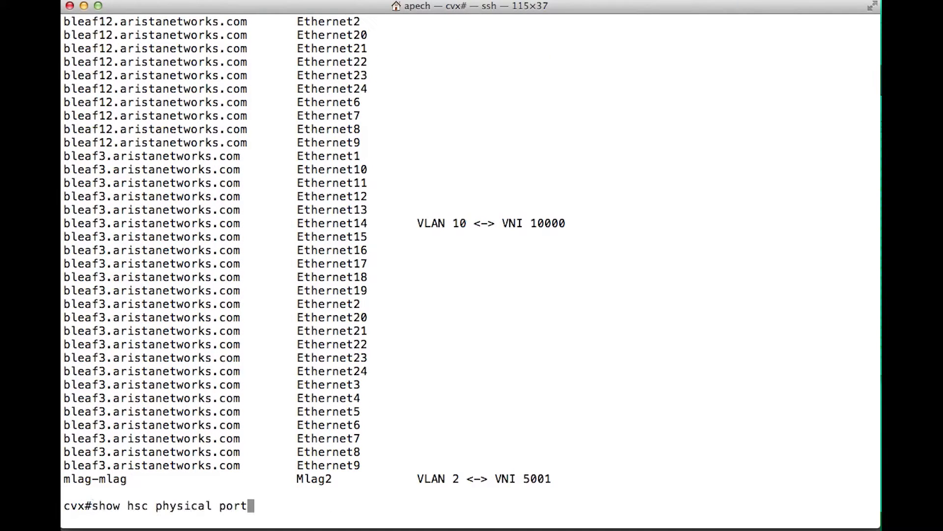
pyautogui.write('d')
pyautogui.press('BackSpace')
pyautogui.press('BackSpace')
pyautogui.press('BackSpace')
pyautogui.press('BackSpace')
pyautogui.press('BackSpace')
pyautogui.press('BackSpace')
pyautogui.write('switch d')
pyautogui.press('Tab')
pyautogui.press('Return')
pyautogui.press('space')
pyautogui.press('space')
pyautogui.press('space')
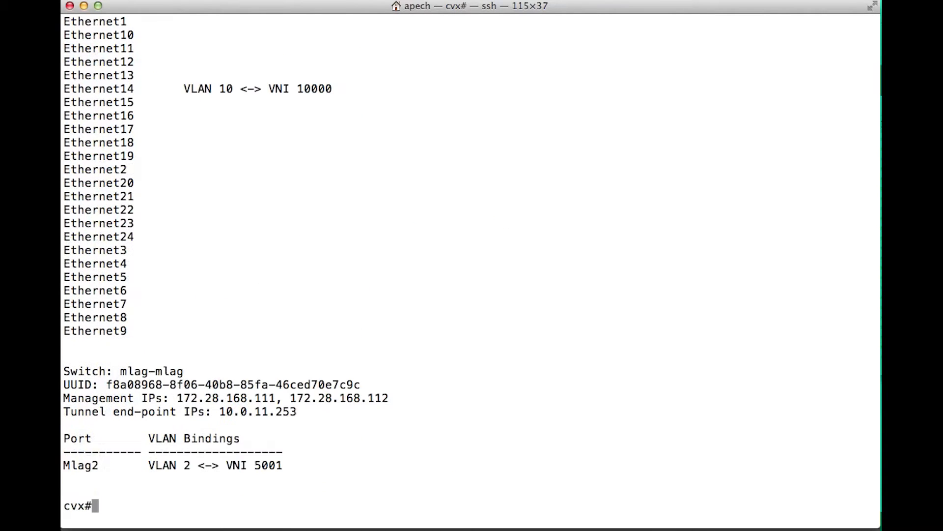
# - Run show service vxlan address-table received
pyautogui.write('show service vx')
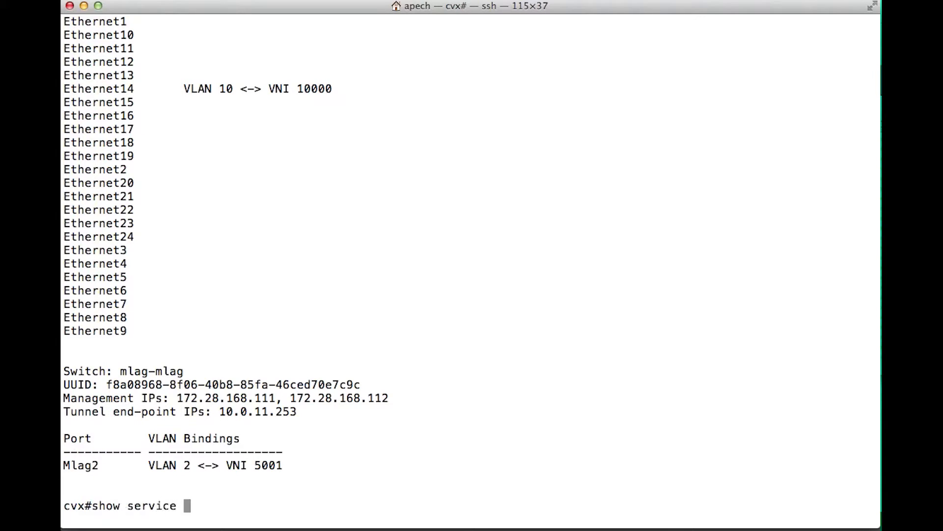
pyautogui.press('Tab')
pyautogui.write('ad')
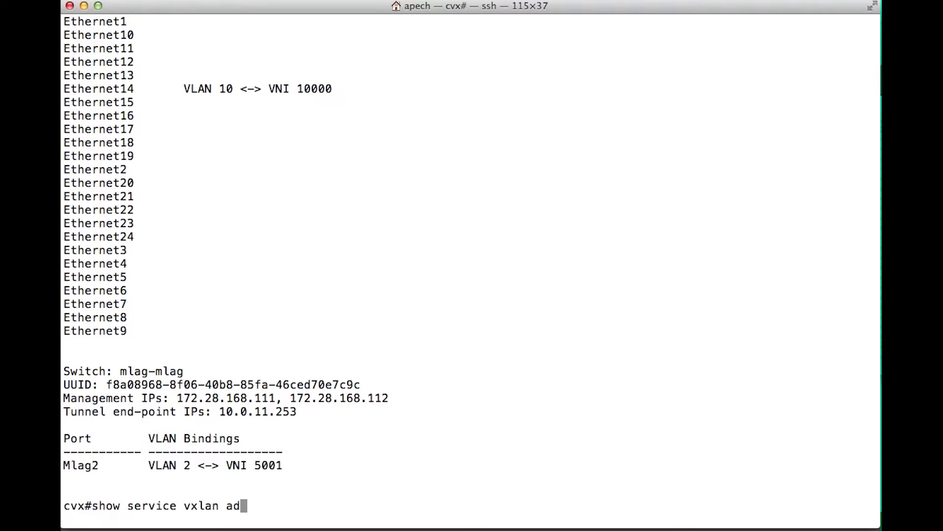
pyautogui.press('Tab')
pyautogui.write('received')
pyautogui.press('Return')
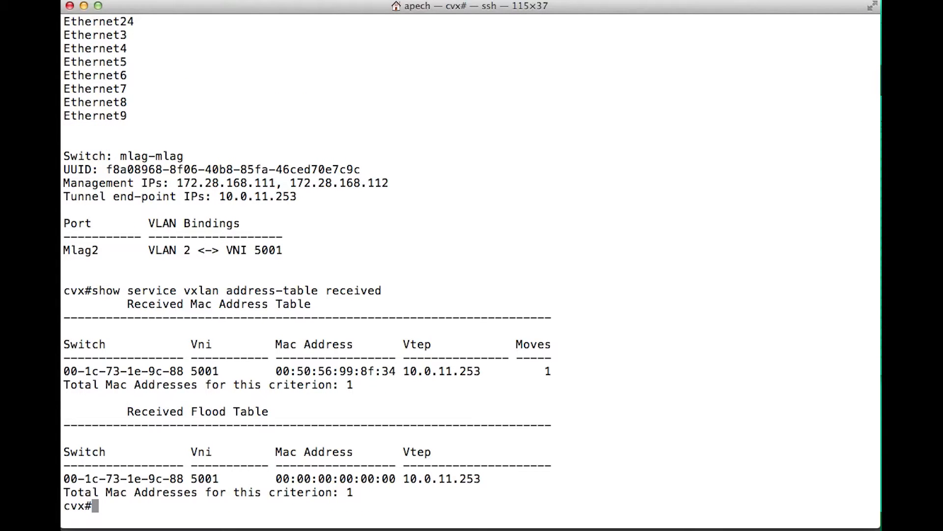
# - Run show service vxlan address-table advertised by editing the previous command
pyautogui.press('Up')
pyautogui.press('BackSpace')
pyautogui.press('BackSpace')
pyautogui.press('BackSpace')
pyautogui.press('BackSpace')
pyautogui.press('BackSpace')
pyautogui.press('BackSpace')
pyautogui.press('BackSpace')
pyautogui.press('BackSpace')
pyautogui.write('ad')
pyautogui.press('Tab')
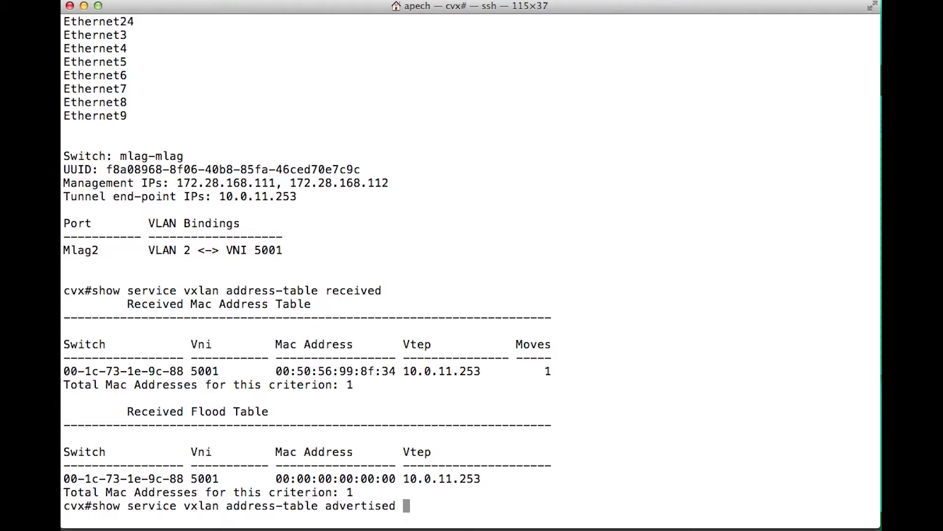
pyautogui.press('Return')
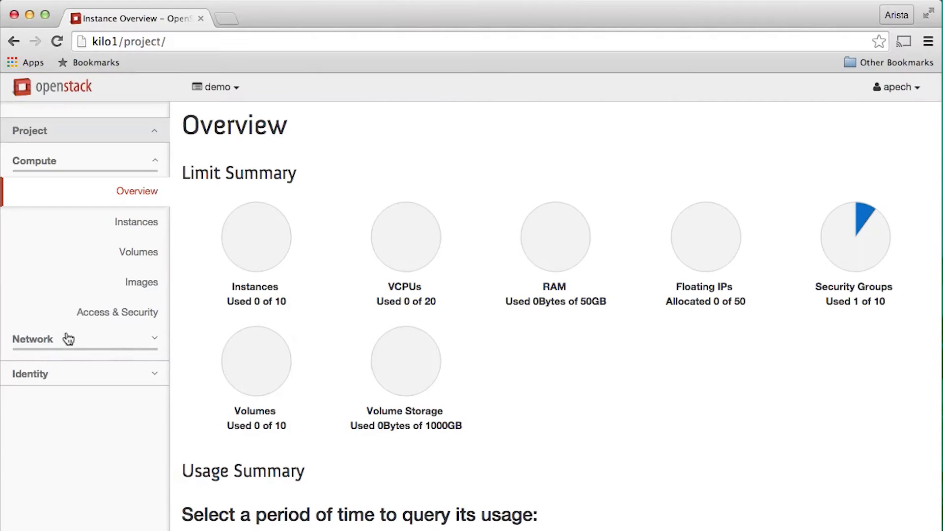
# - Create a network named Net1 with a subnet whose network address is 10.11.11.0/24
pyautogui.click(60, 334)
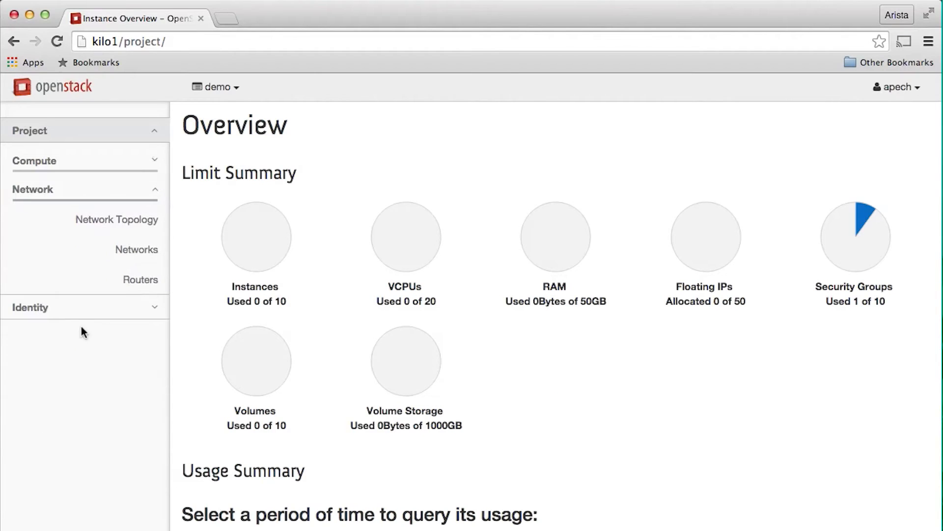
pyautogui.click(125, 251)
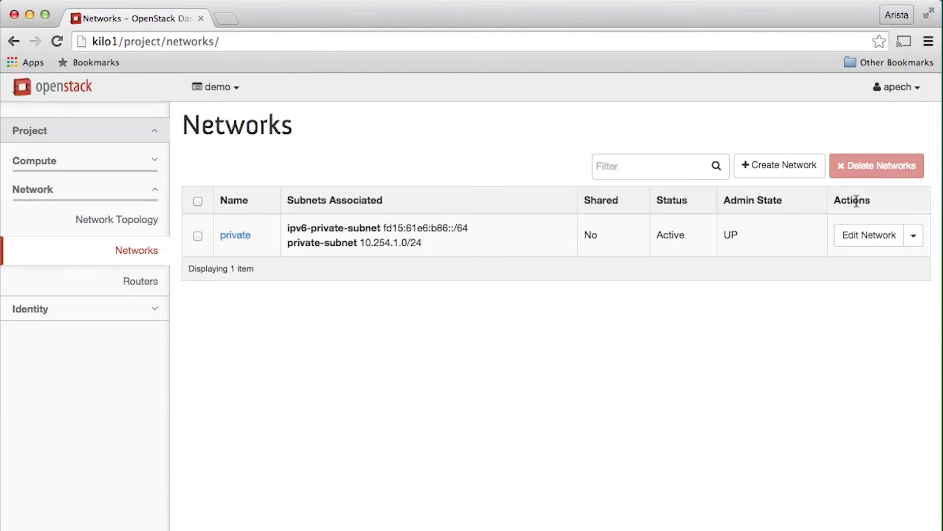
pyautogui.click(783, 164)
pyautogui.click(324, 234)
pyautogui.write('Net1')
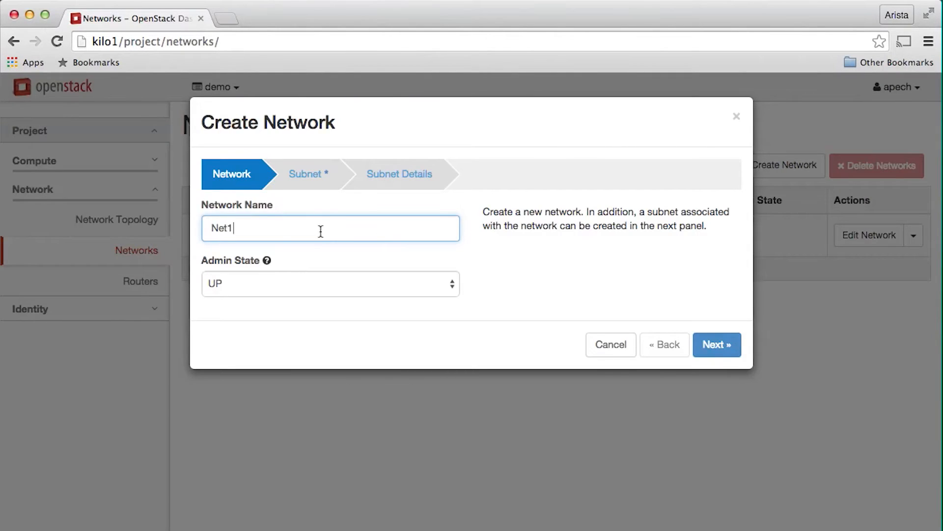
pyautogui.click(320, 183)
pyautogui.click(283, 317)
pyautogui.write('10.11.11.0/24')
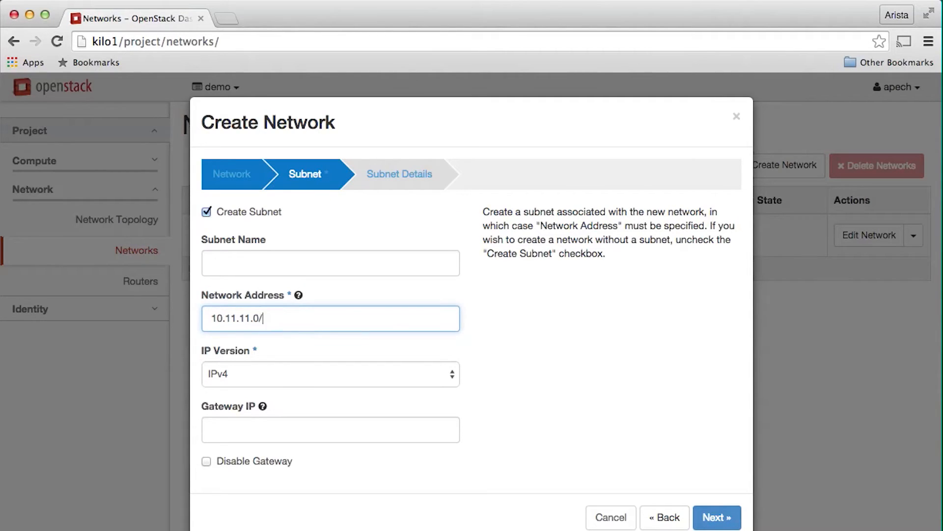
pyautogui.click(726, 523)
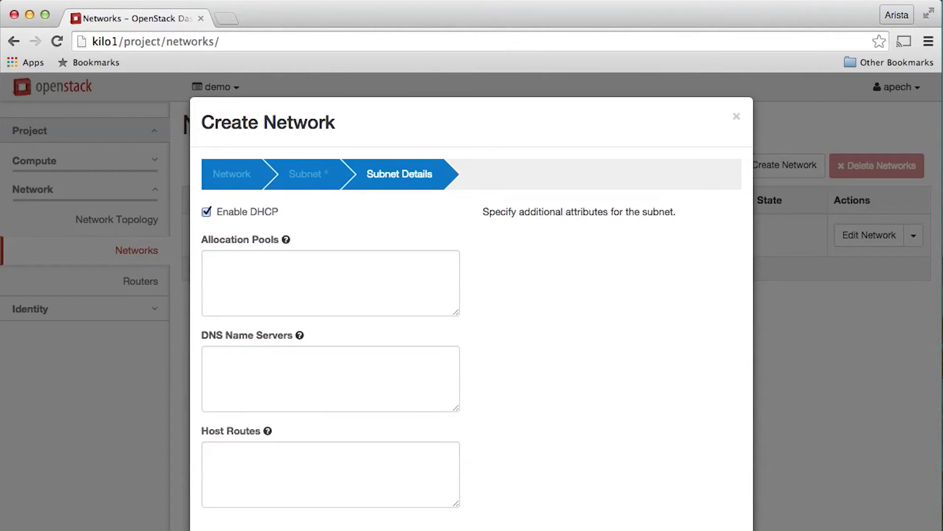
pyautogui.click(726, 524)
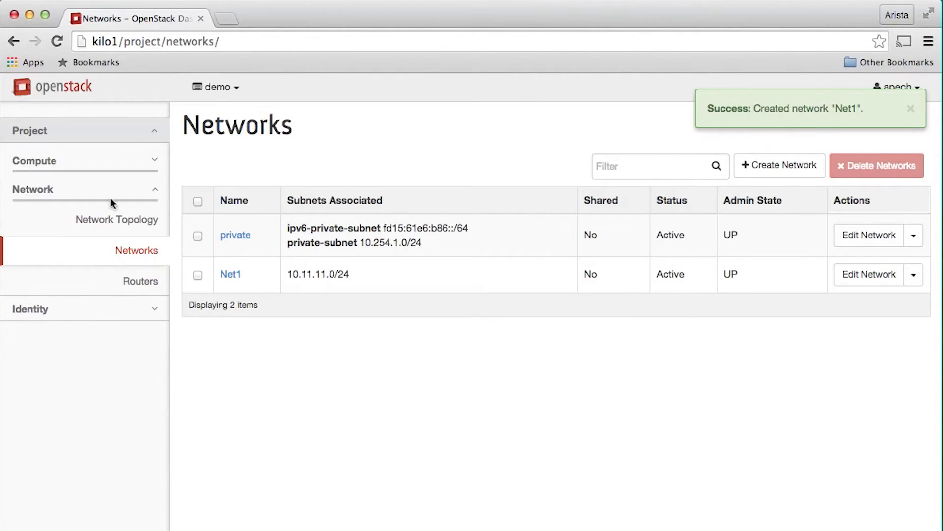
# - Start launching an instance named DemoVM1 that boots from the cirros-0.3.4-x86_64-uec image
pyautogui.click(84, 167)
pyautogui.click(135, 222)
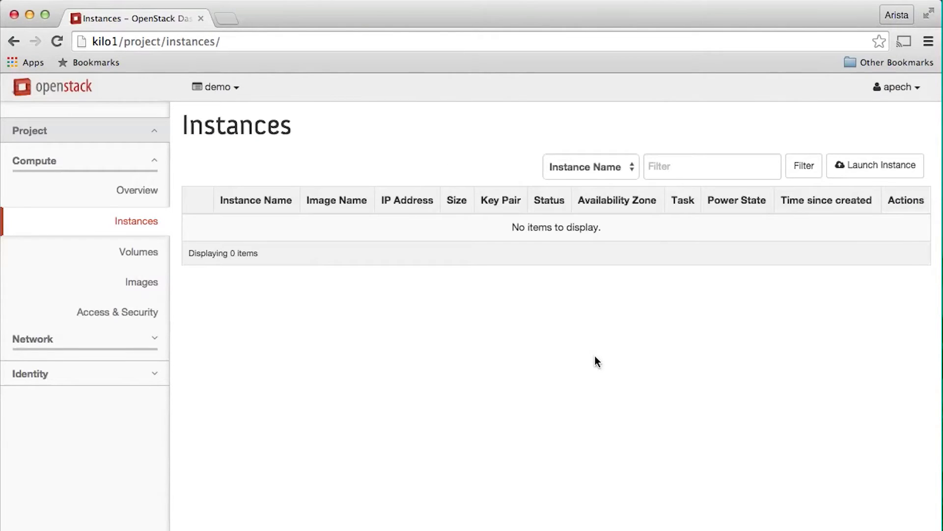
pyautogui.click(857, 166)
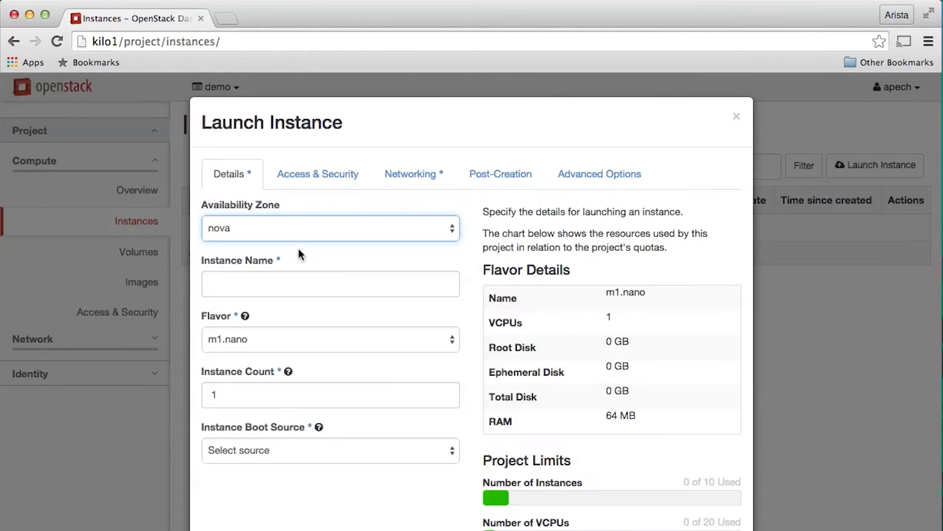
pyautogui.click(285, 284)
pyautogui.write('DemoVM1')
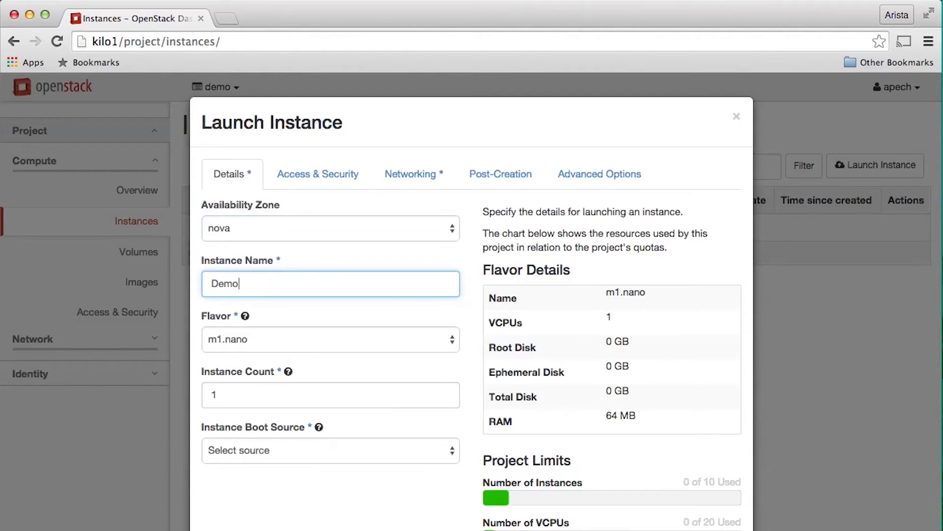
pyautogui.click(302, 444)
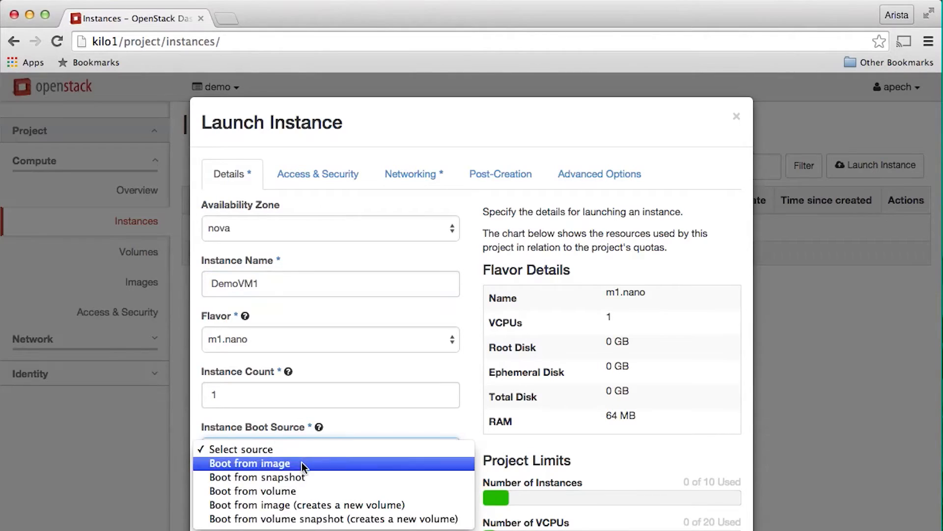
pyautogui.click(302, 462)
pyautogui.click(296, 502)
pyautogui.click(294, 516)
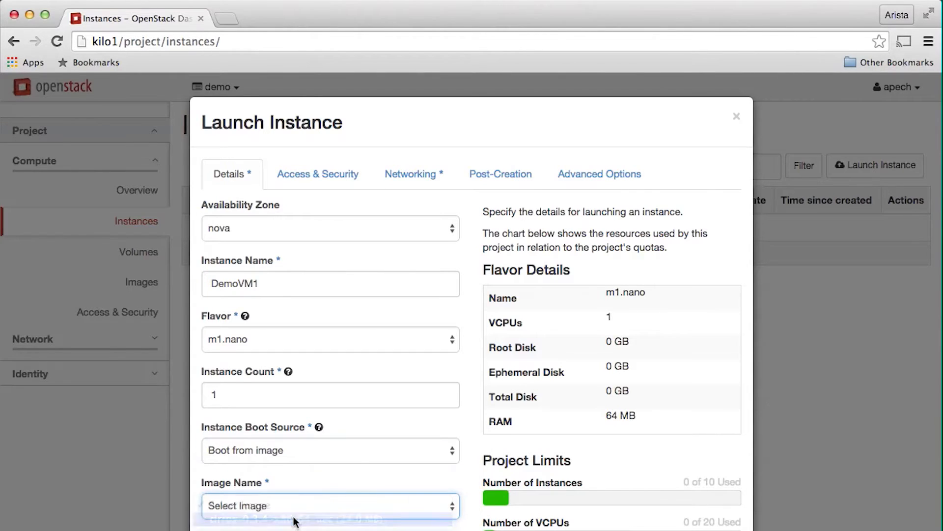
# - Attach the instance to the Net1 network and launch it
pyautogui.click(407, 173)
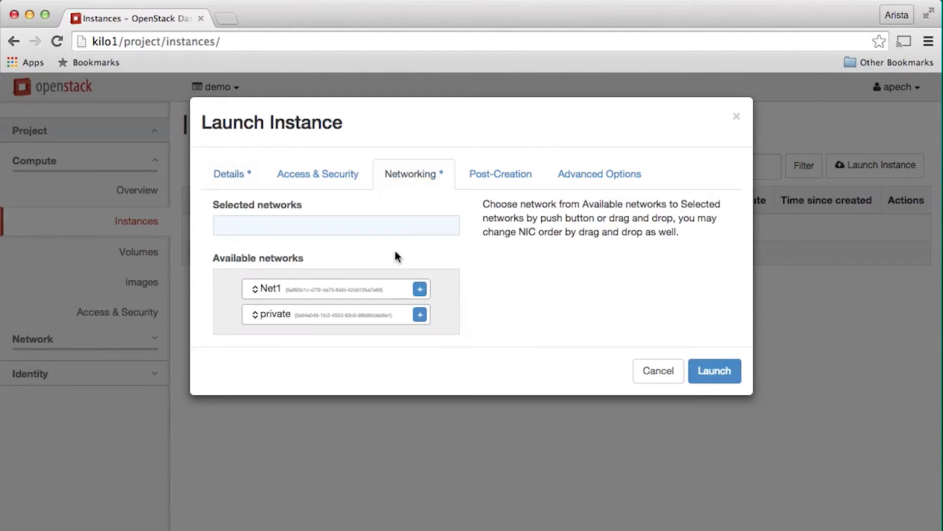
pyautogui.click(420, 289)
pyautogui.click(709, 372)
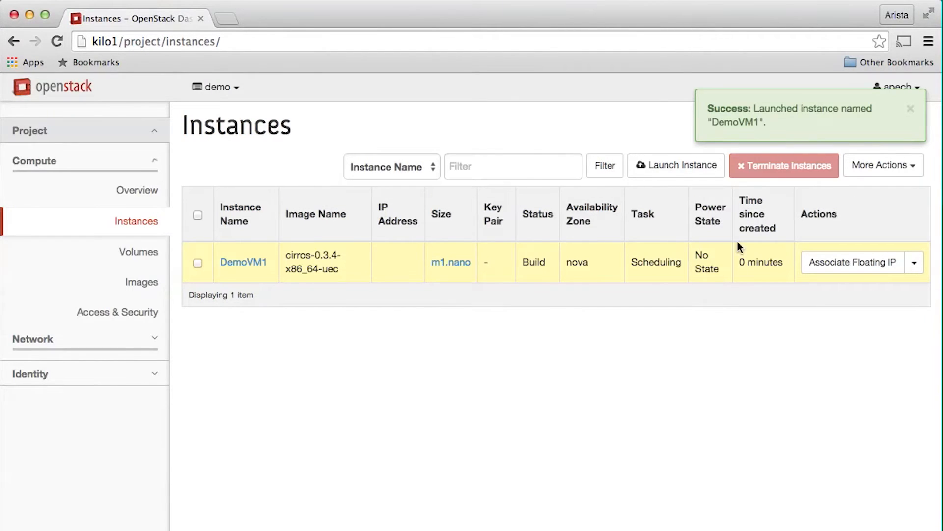
# - Start launching a second instance named DemoVM2 that boots from the cirros-0.3.4-x86_64-uec image
pyautogui.click(678, 167)
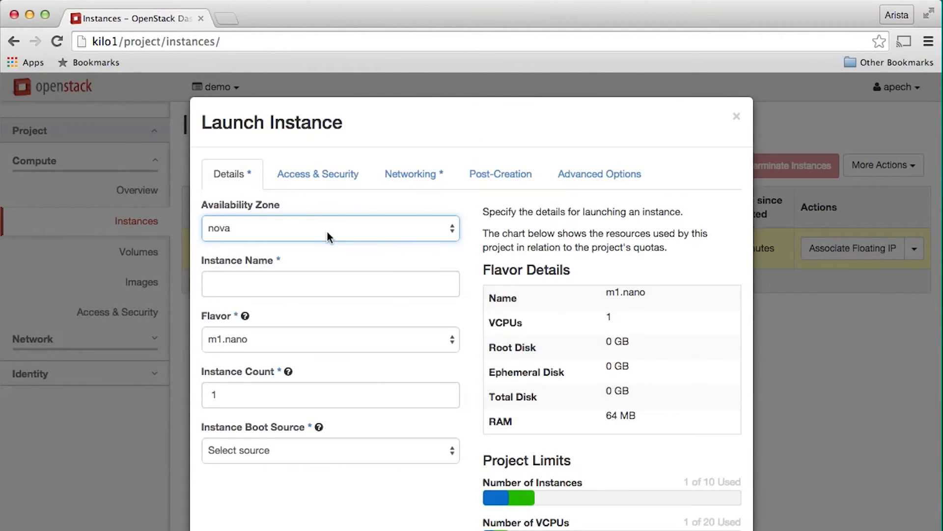
pyautogui.click(313, 284)
pyautogui.write('D')
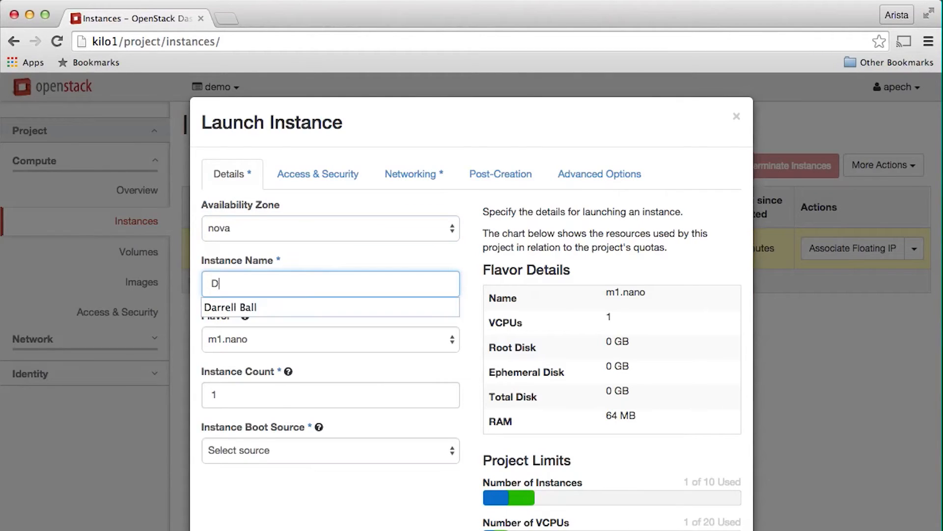
pyautogui.write('emoVM2')
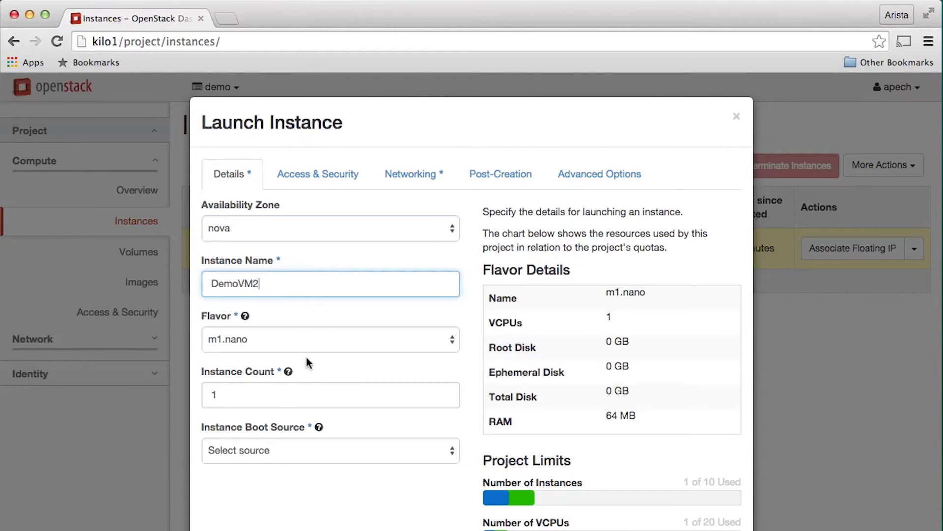
pyautogui.click(295, 450)
pyautogui.click(294, 463)
pyautogui.click(286, 502)
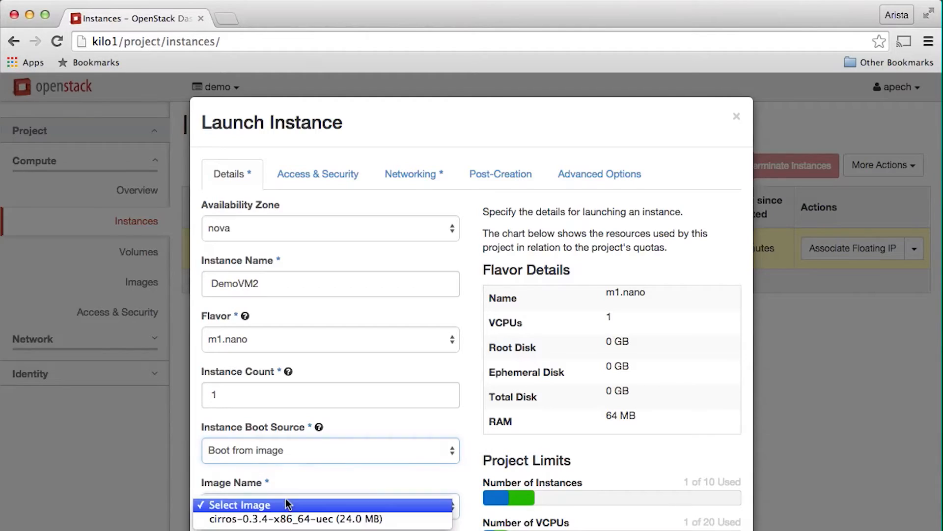
pyautogui.click(287, 521)
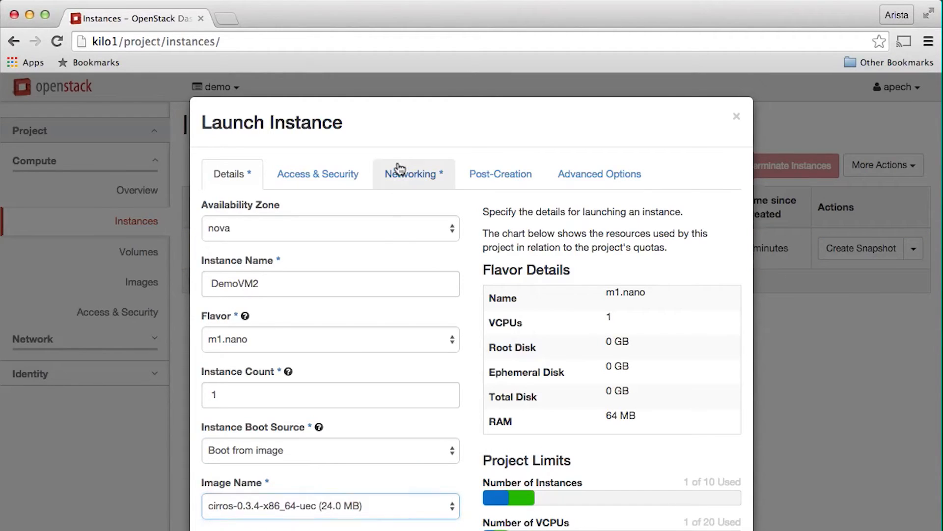
# - Add Net1 as the instance's network and launch DemoVM2
pyautogui.click(402, 172)
pyautogui.click(421, 290)
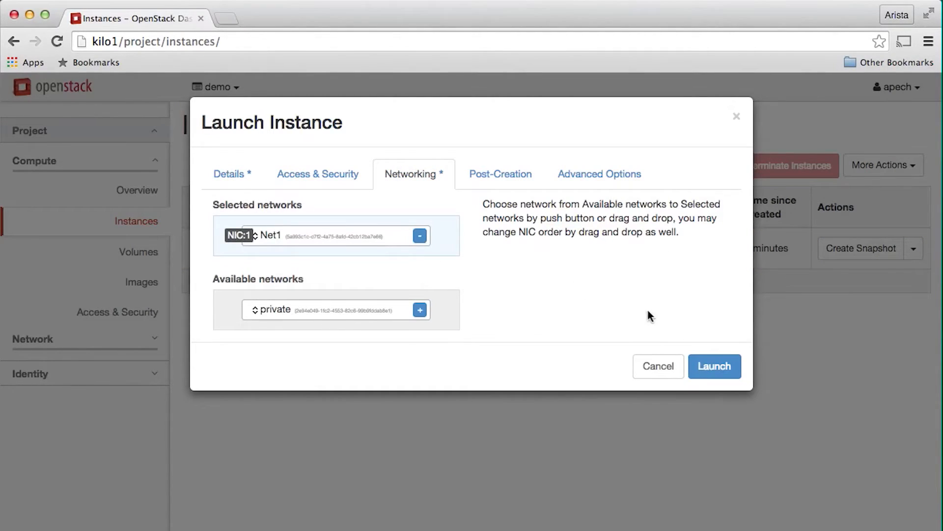
pyautogui.click(715, 367)
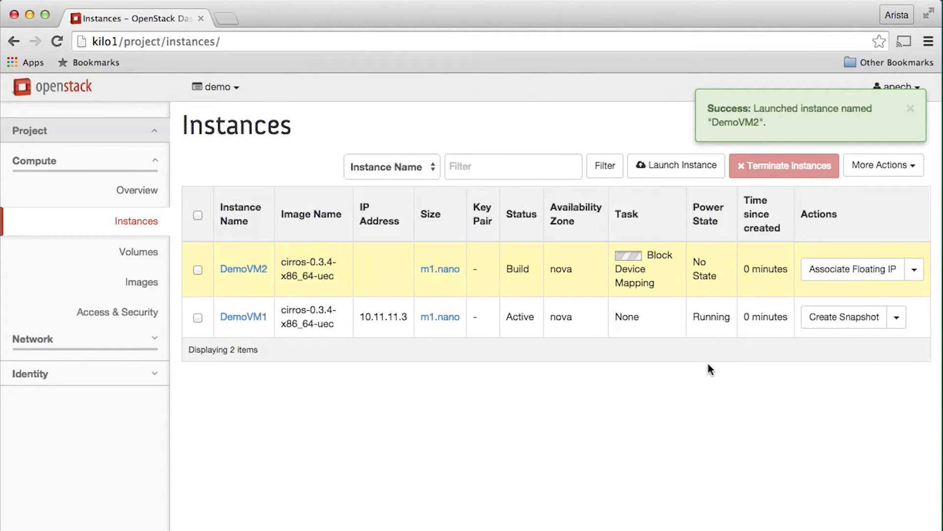
# - Open the console of DemoVM1 from the network topology view
pyautogui.click(104, 343)
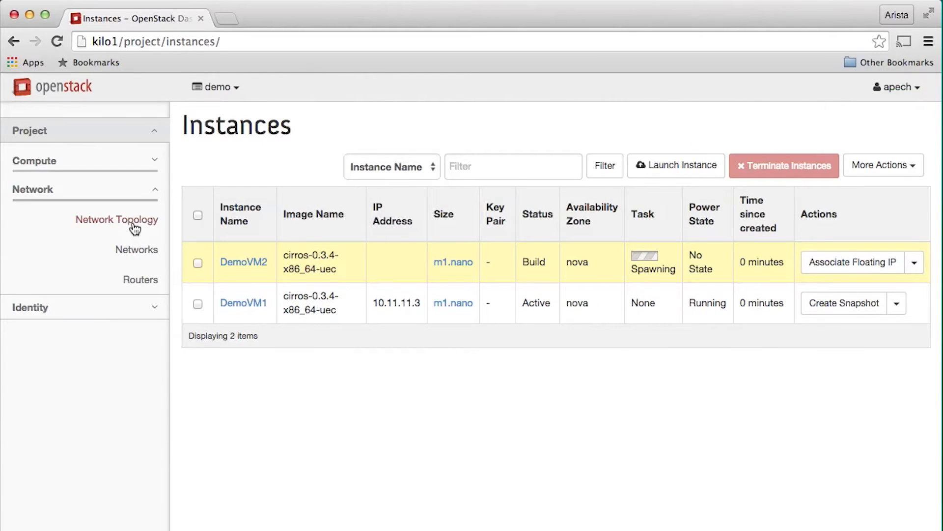
pyautogui.click(134, 224)
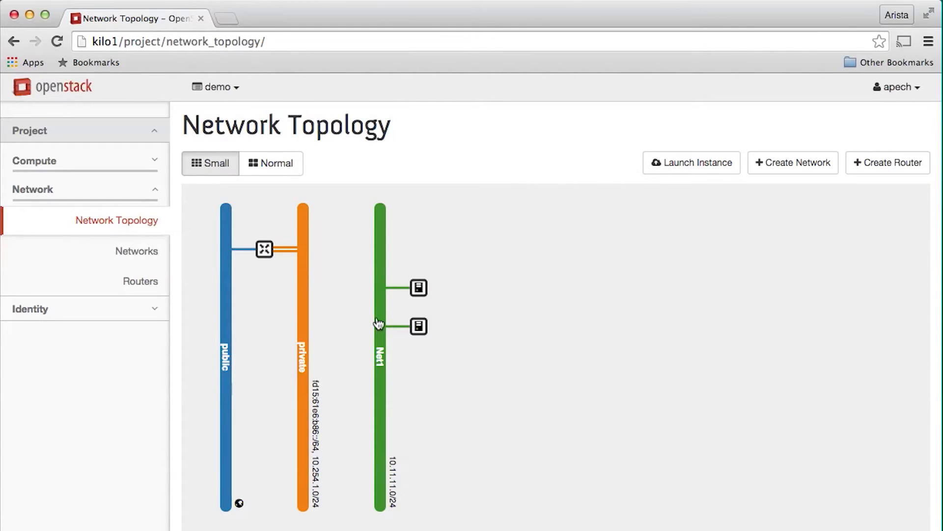
pyautogui.click(422, 326)
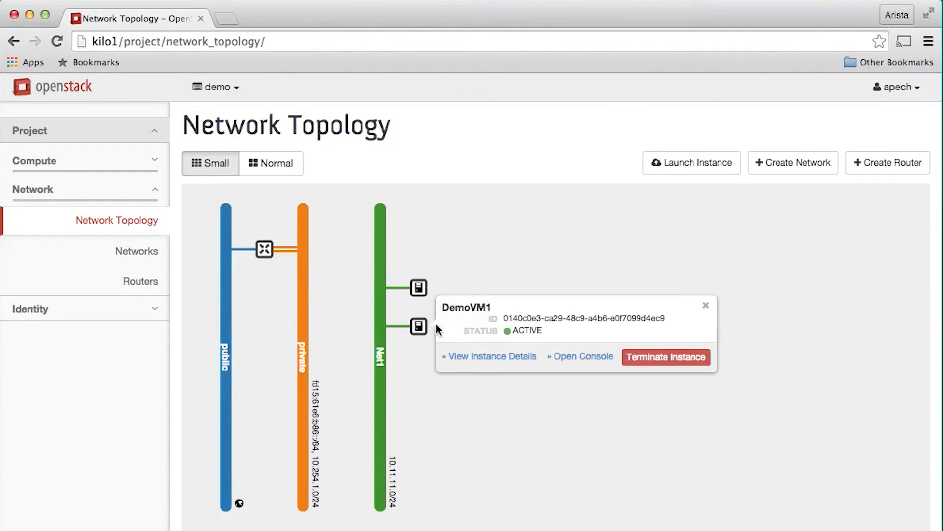
pyautogui.click(574, 360)
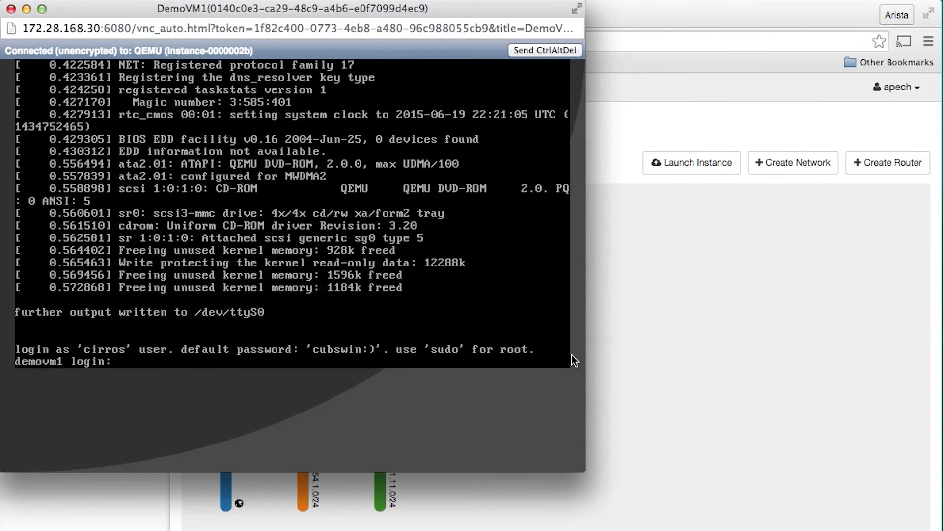
# - Log in to the VM console as user cirros with the account password
pyautogui.write('cirros')
pyautogui.press('Return')
pyautogui.write('cubswin:)')
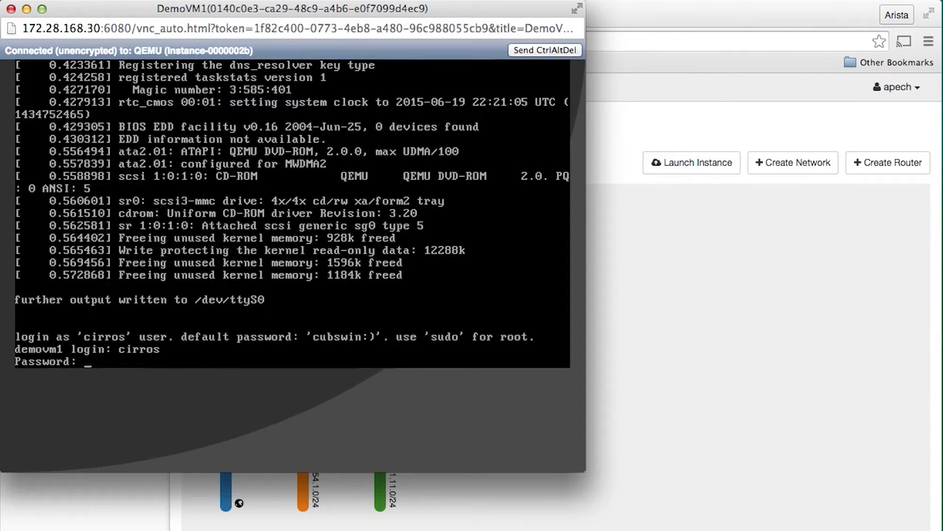
pyautogui.press('Return')
# - Run ifconfig in the VM, then ping 10.11.11.4
pyautogui.write('ifconfig')
pyautogui.press('Return')
pyautogui.write('ping 10.11.11.4')
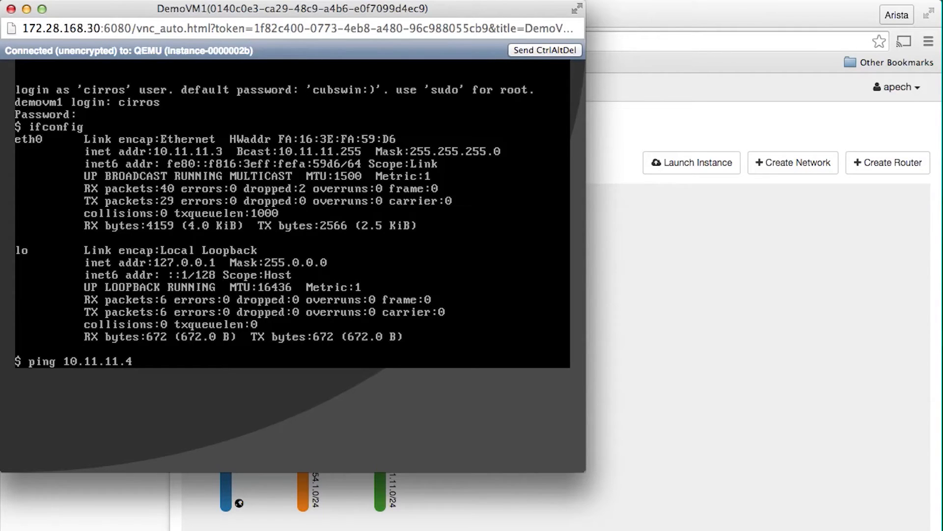
pyautogui.press('Return')
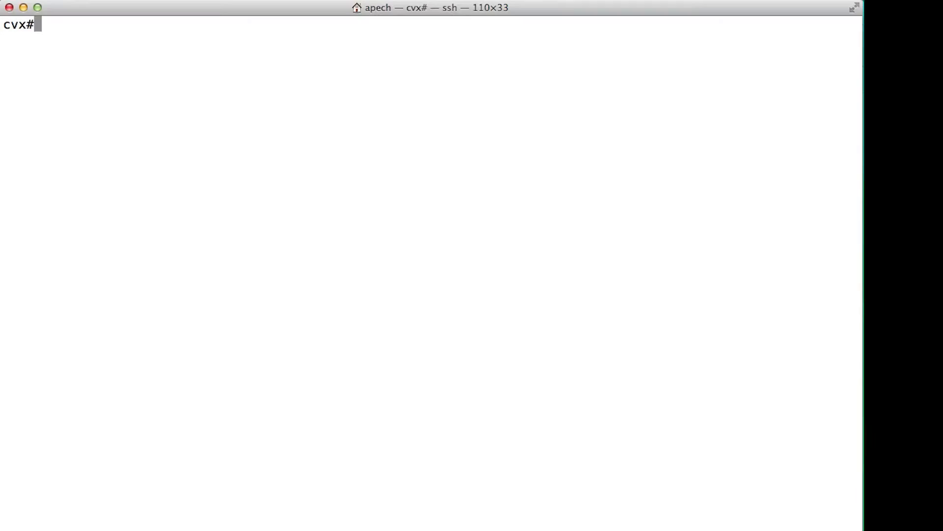
# - In the CVX terminal, run show openstack networks and show openstack vms
pyautogui.write('show o')
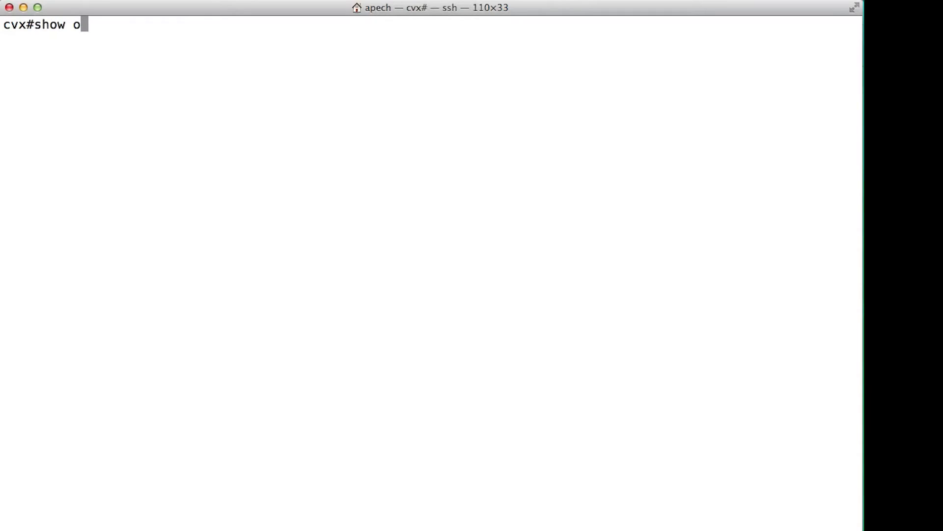
pyautogui.write('penstack ')
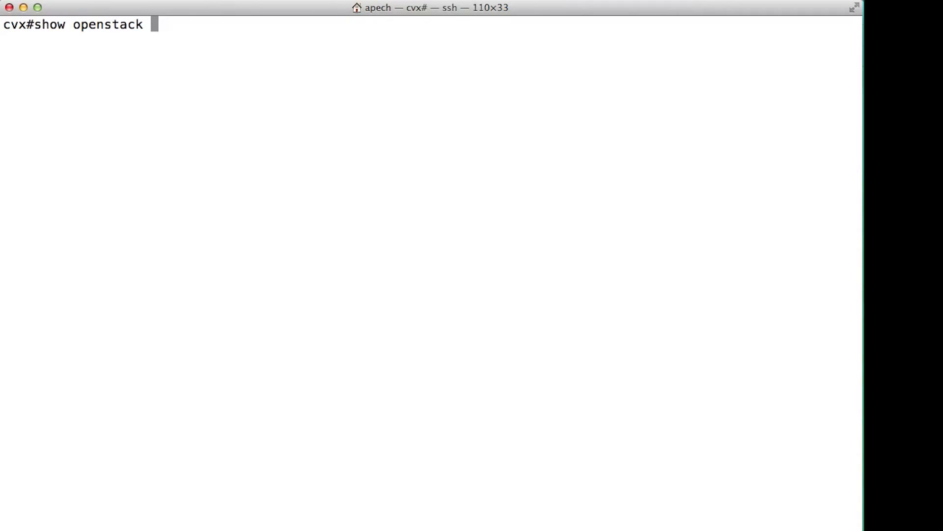
pyautogui.write('networks')
pyautogui.press('Return')
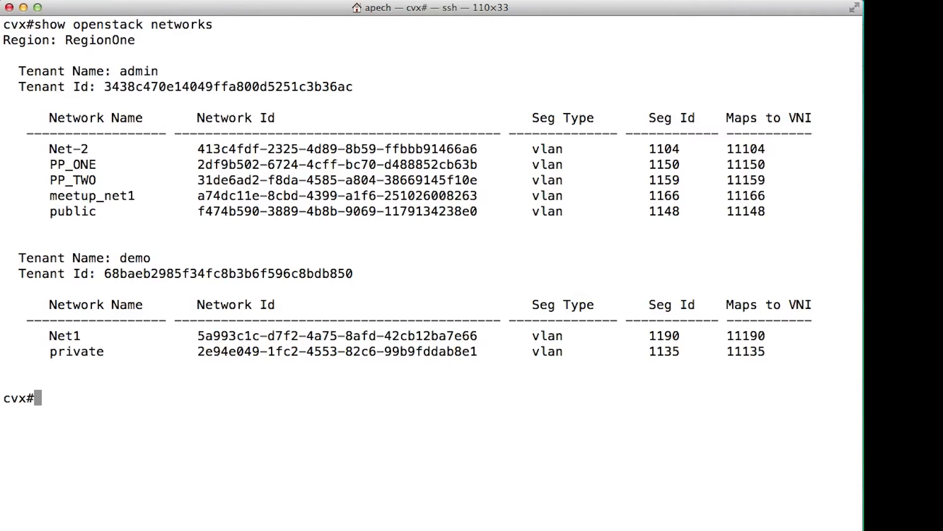
pyautogui.write('show openstack vms')
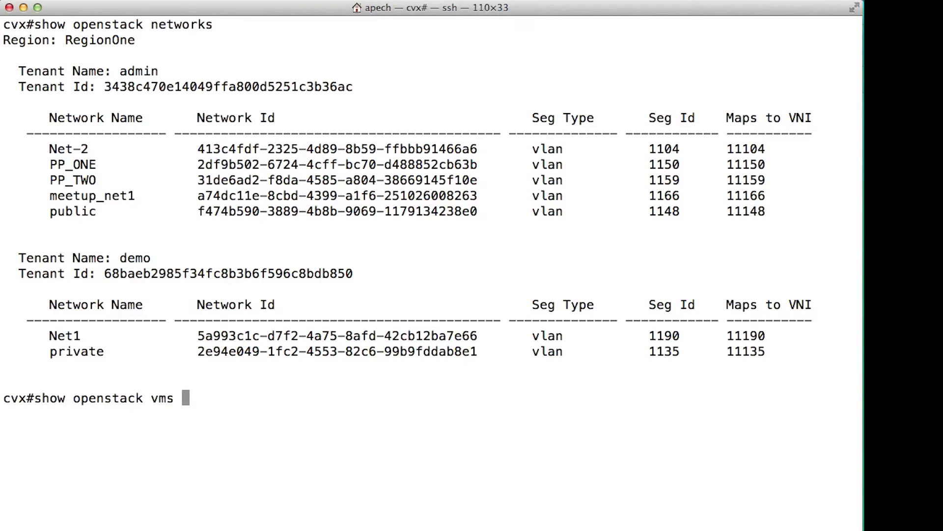
pyautogui.press('Return')
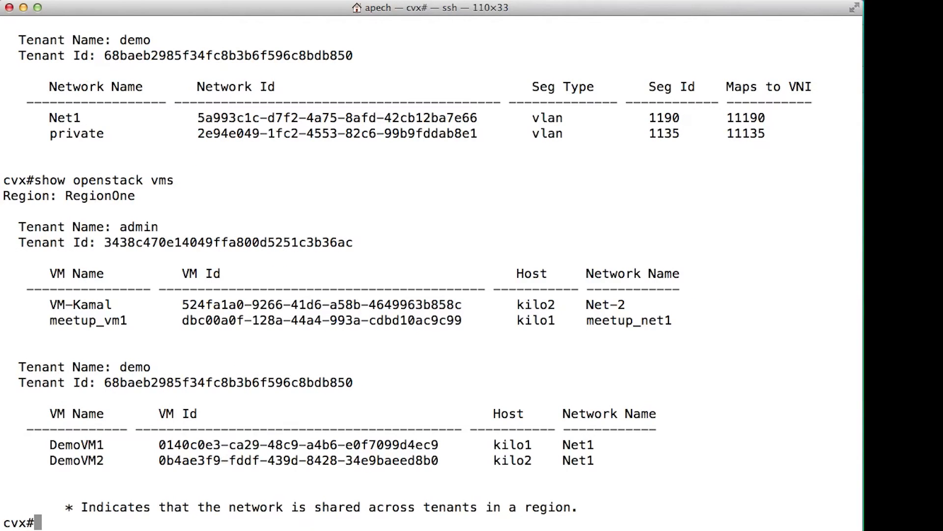
# - Run show openstack physical-network and quit the paged output
pyautogui.write('show open')
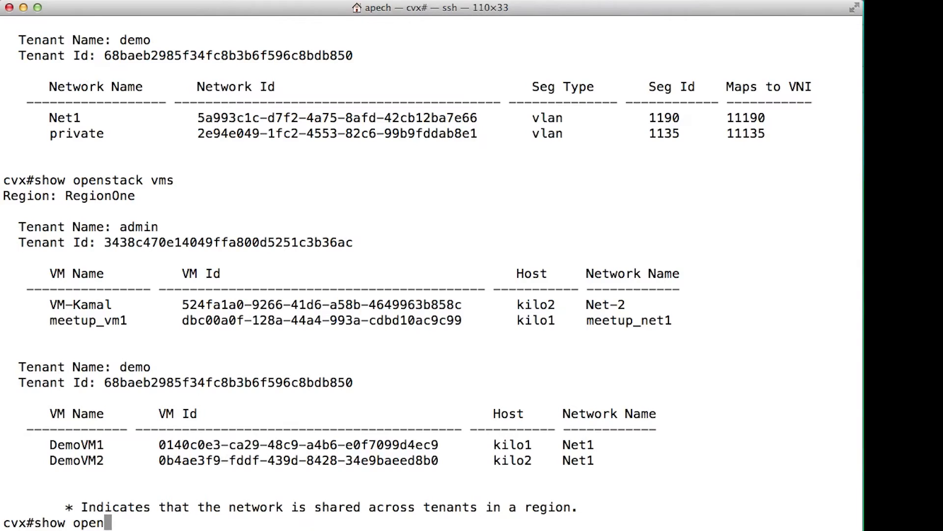
pyautogui.write('stack p')
pyautogui.press('Tab')
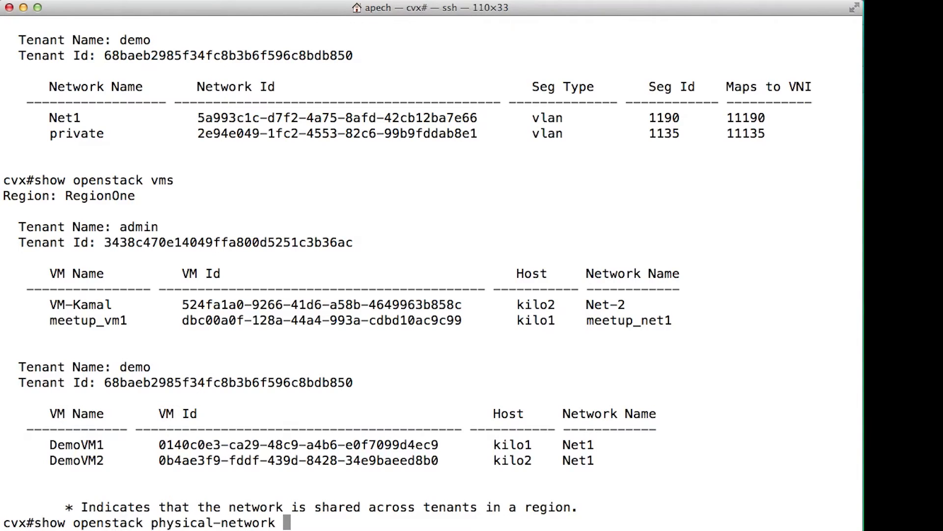
pyautogui.press('Return')
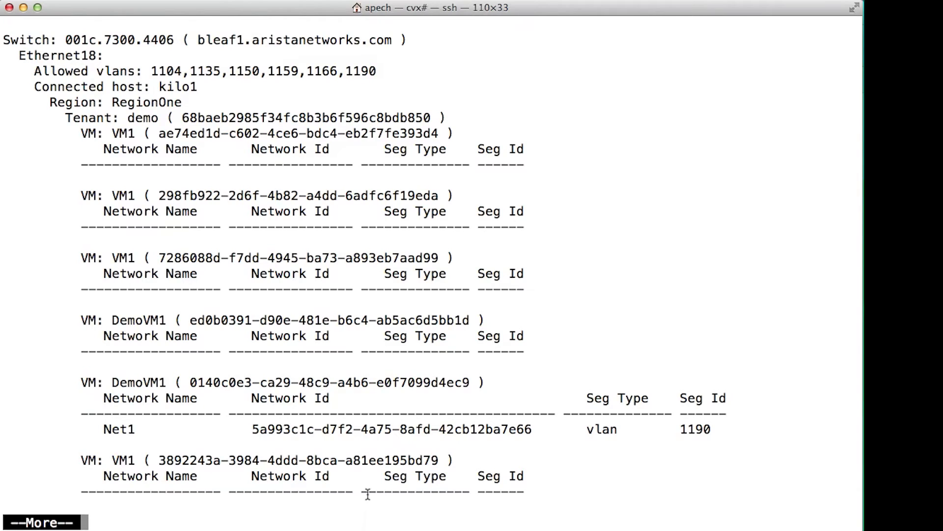
pyautogui.press('q')
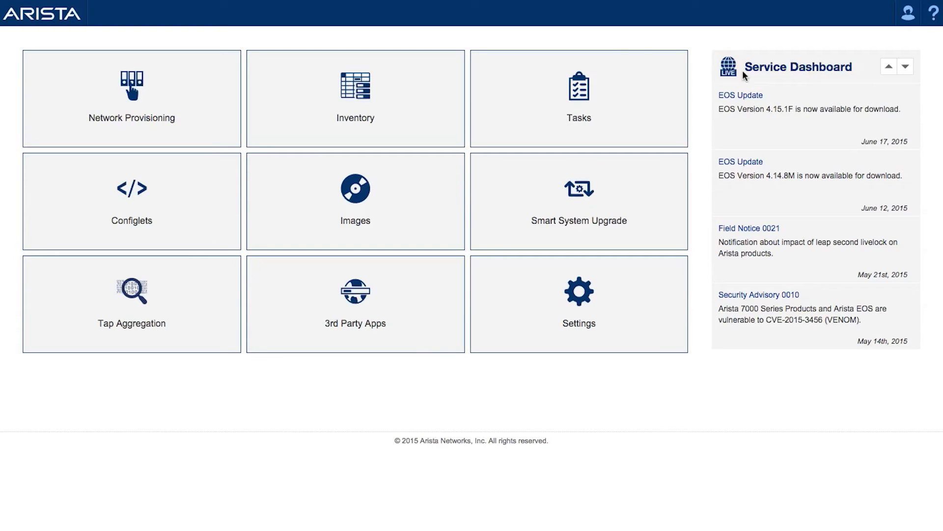
# - In CloudVision Portal, open Network Provisioning and inspect the Undefined and Tenant containers and the Tenant's configlets
pyautogui.click(169, 115)
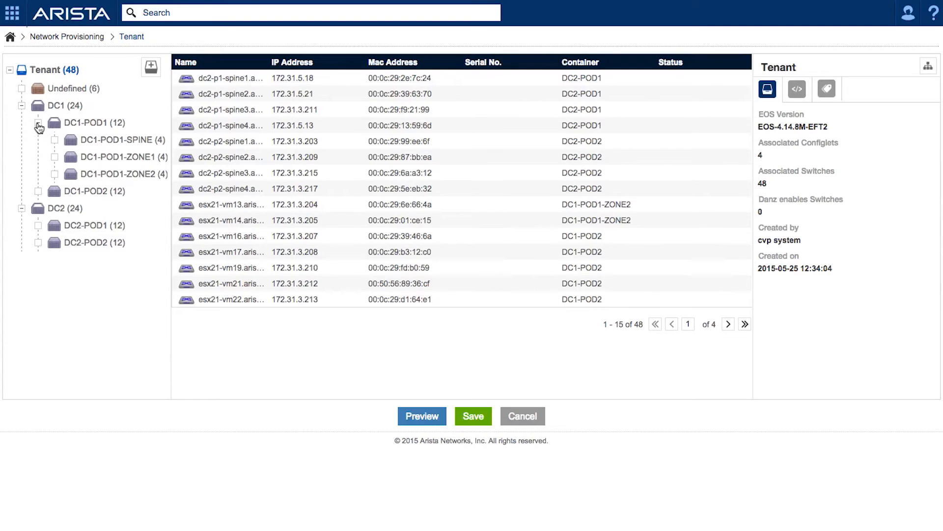
pyautogui.click(58, 92)
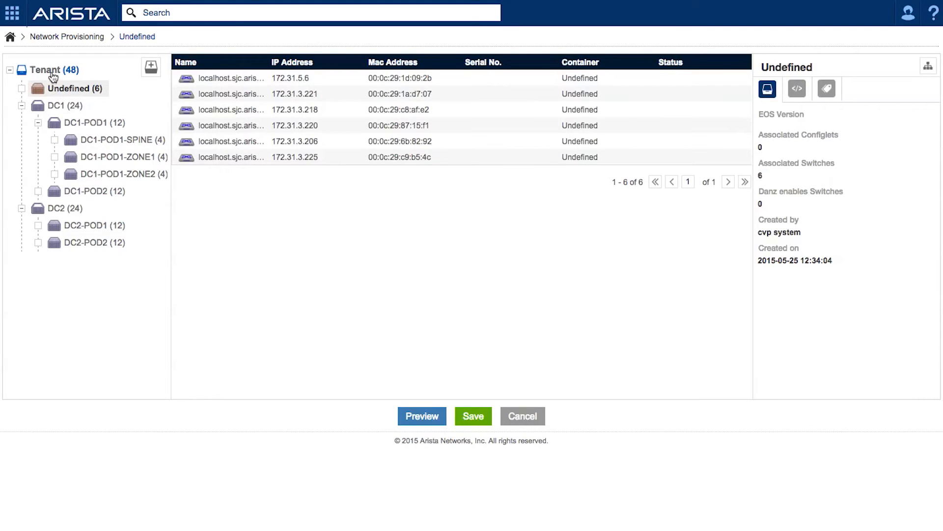
pyautogui.click(52, 71)
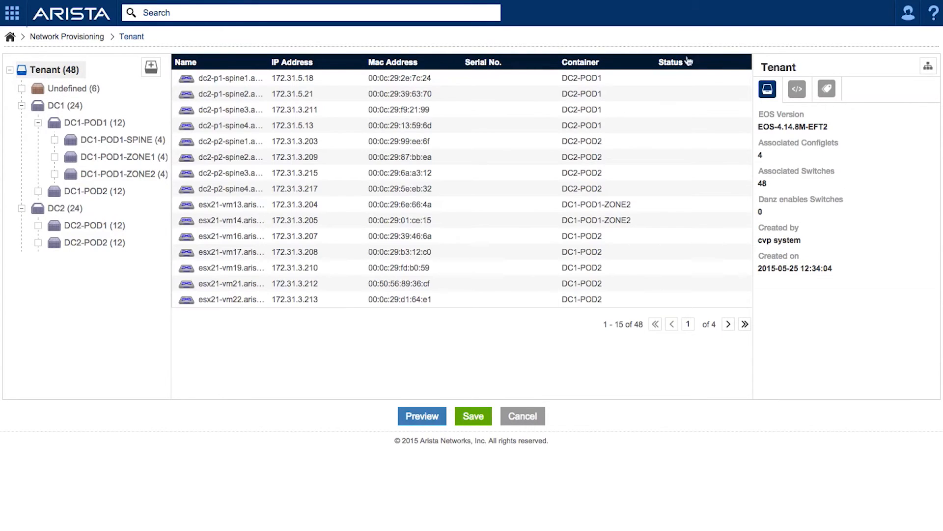
pyautogui.click(796, 92)
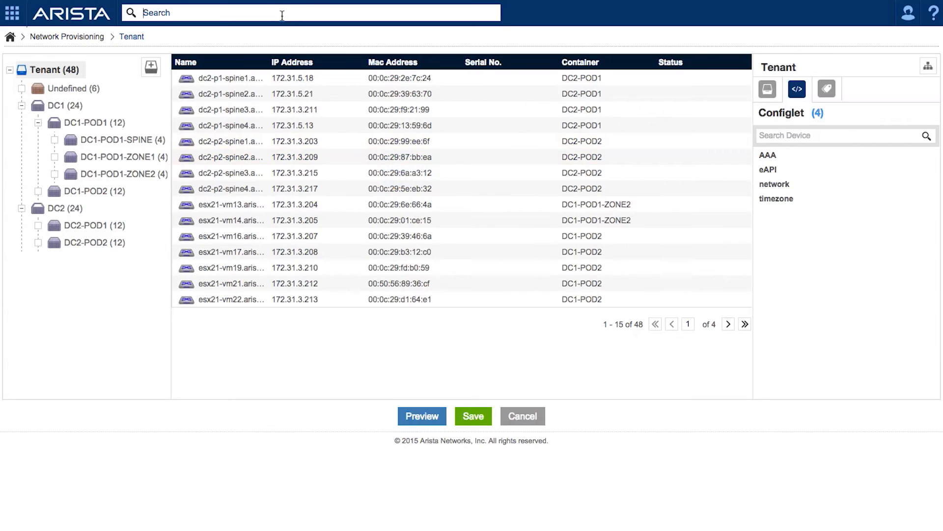
# - Search devices for Label: DC1-POD1 AND Label: TOR and show the results as a topology
pyautogui.write('Label: DC')
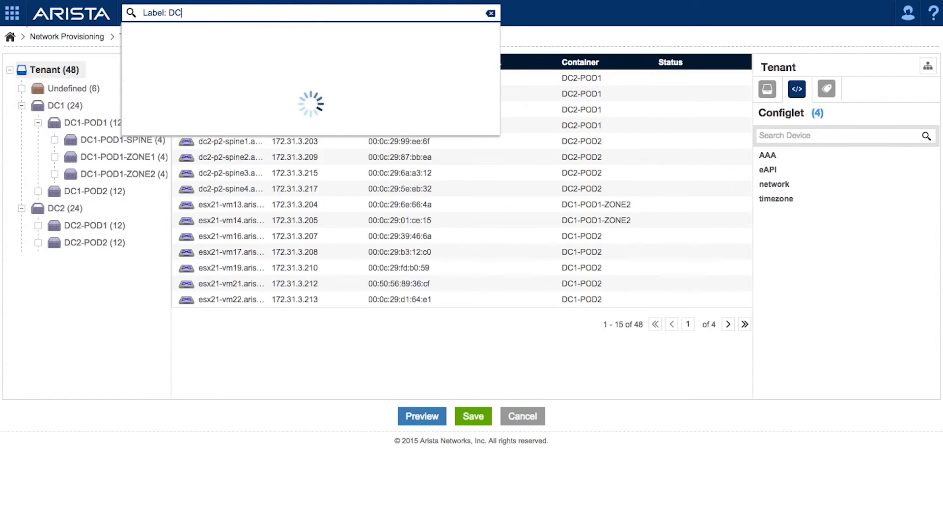
pyautogui.write('1-POD1 AND Label: TOR')
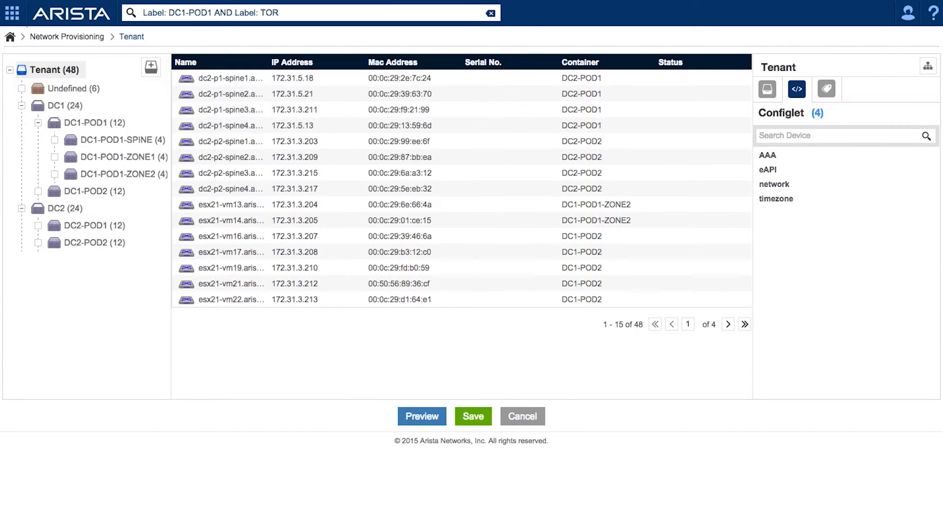
pyautogui.press('Return')
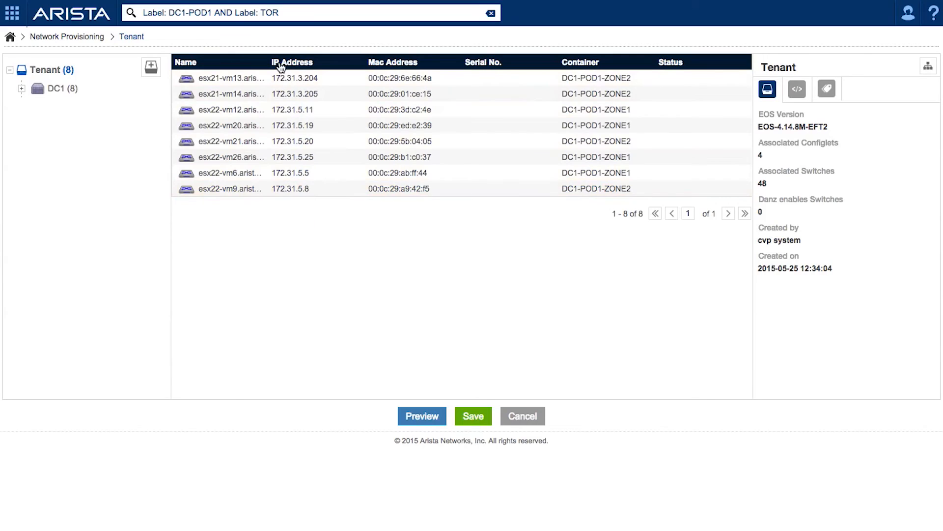
pyautogui.click(928, 66)
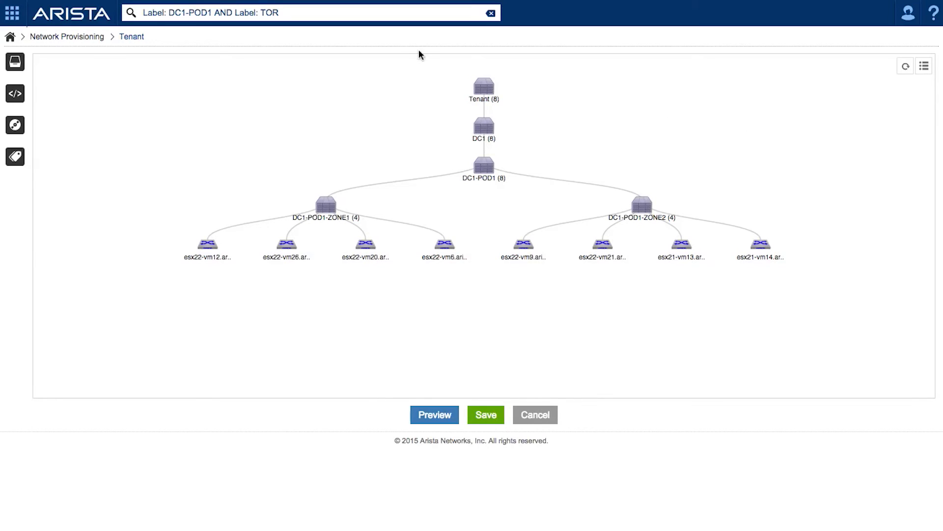
# - Search devices for Label: DC2 AND Label: SPINE
pyautogui.click(348, 14)
pyautogui.write('Label: DC2 AND Label: SPINE')
pyautogui.press('Return')
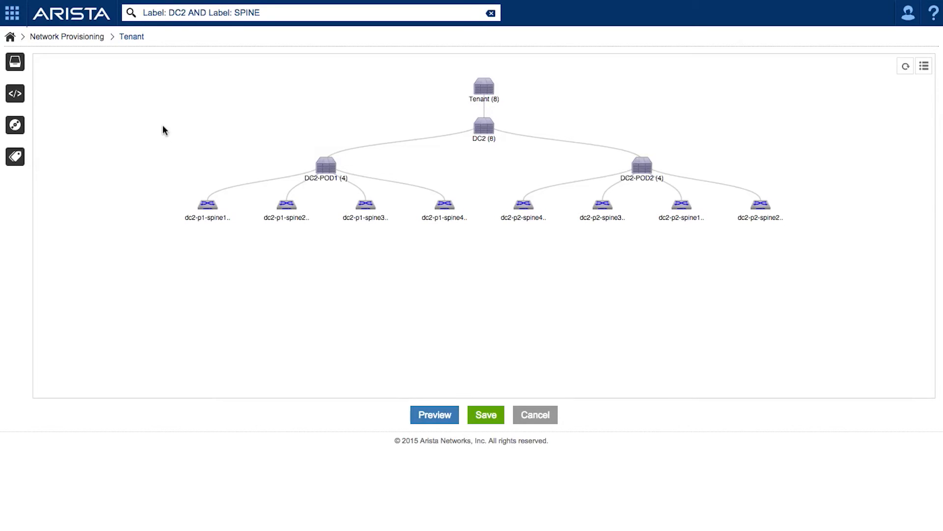
# - Go to Configlets and open the ServerPortAcl configlet
pyautogui.click(11, 13)
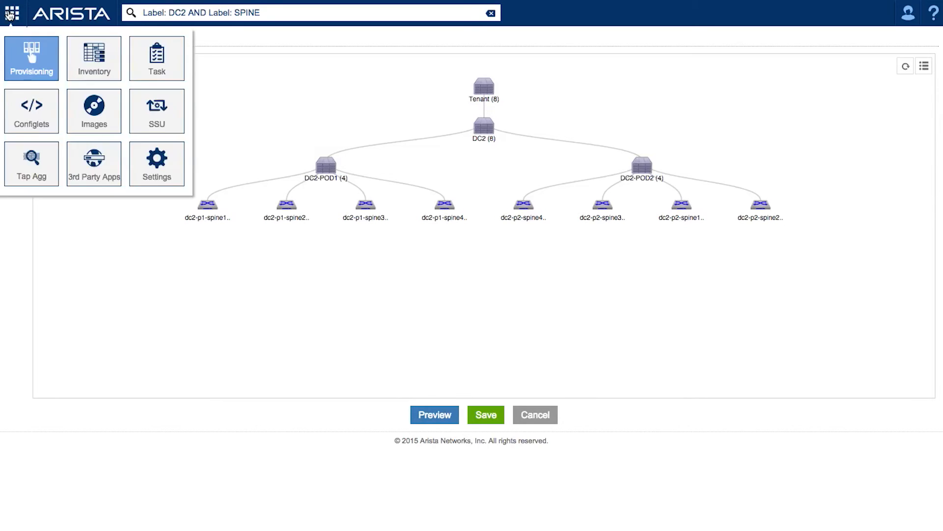
pyautogui.click(36, 108)
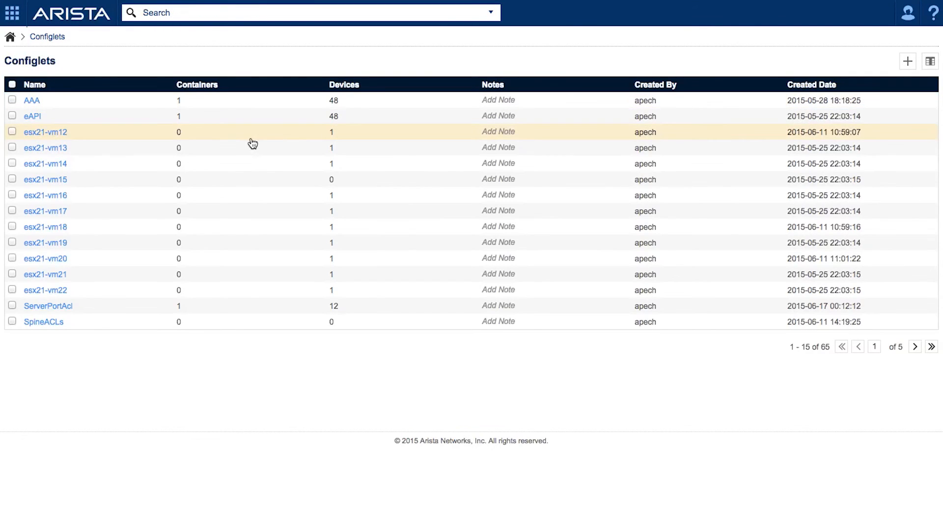
pyautogui.click(61, 307)
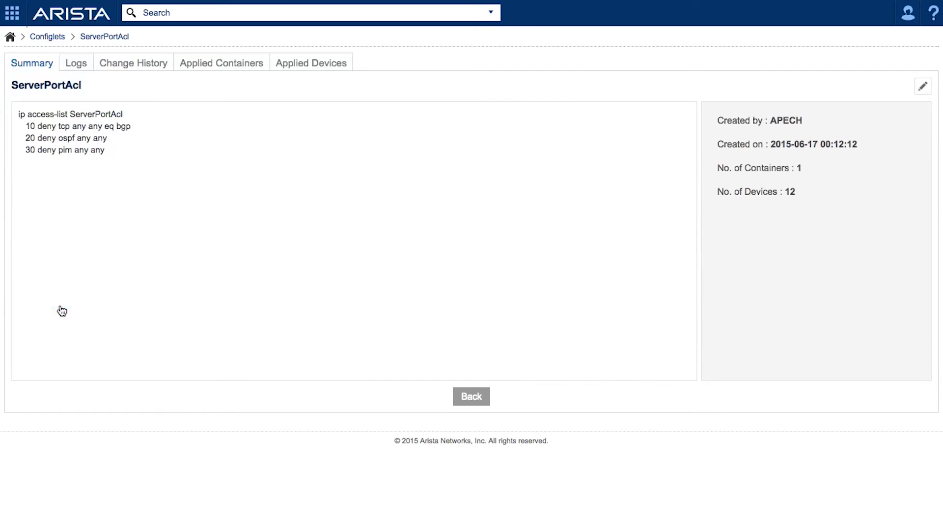
# - Add the rule "40 deny tcp any any eq 12345" to the ServerPortAcl configlet, validate it against dc2-p1-spine1, and save
pyautogui.click(922, 91)
pyautogui.click(238, 169)
pyautogui.press('Return')
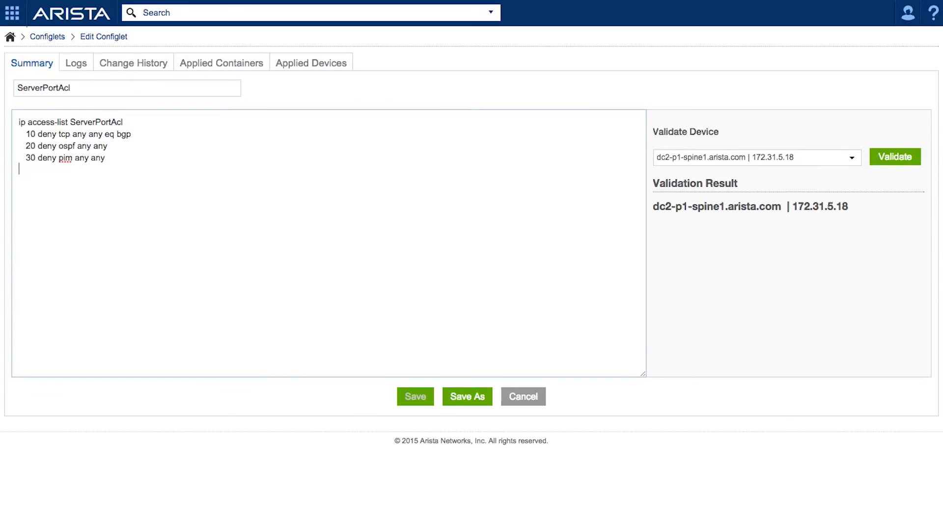
pyautogui.write('40 deny tcp any any q')
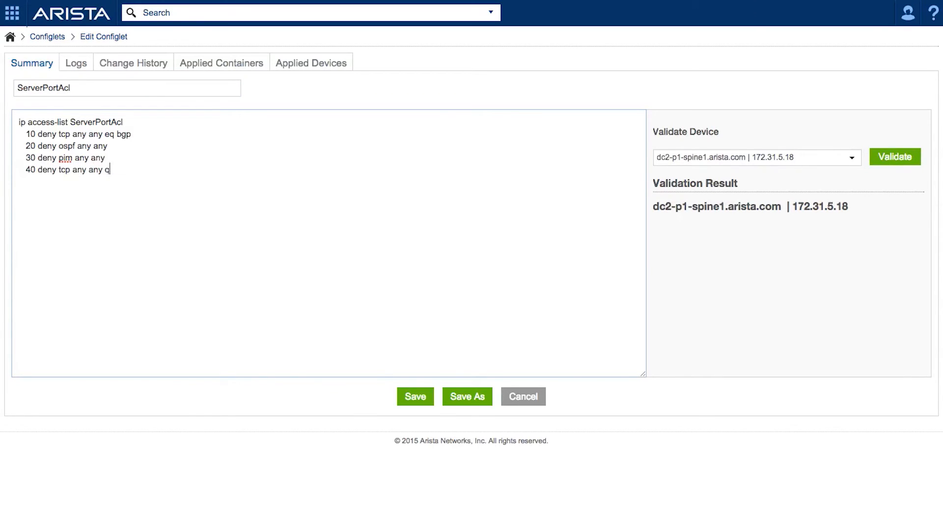
pyautogui.press('BackSpace')
pyautogui.write('eq 12345')
pyautogui.click(899, 165)
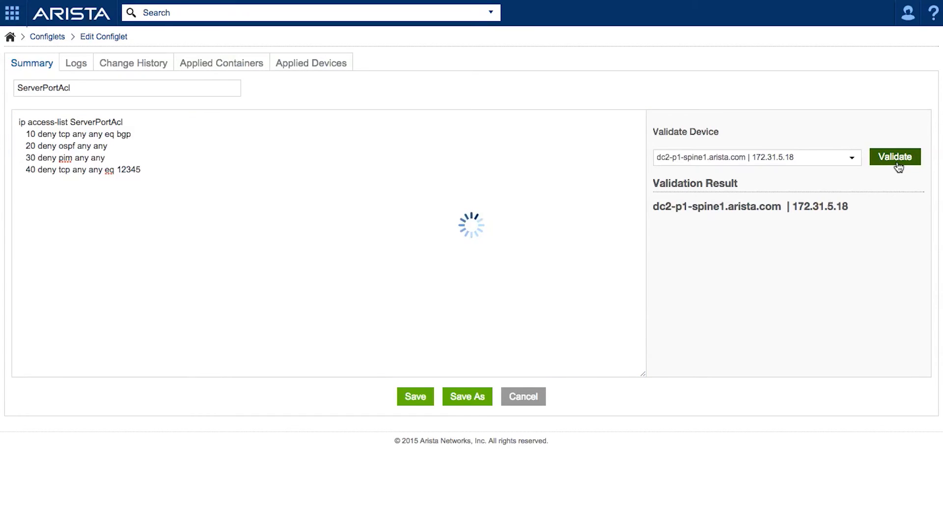
pyautogui.click(418, 406)
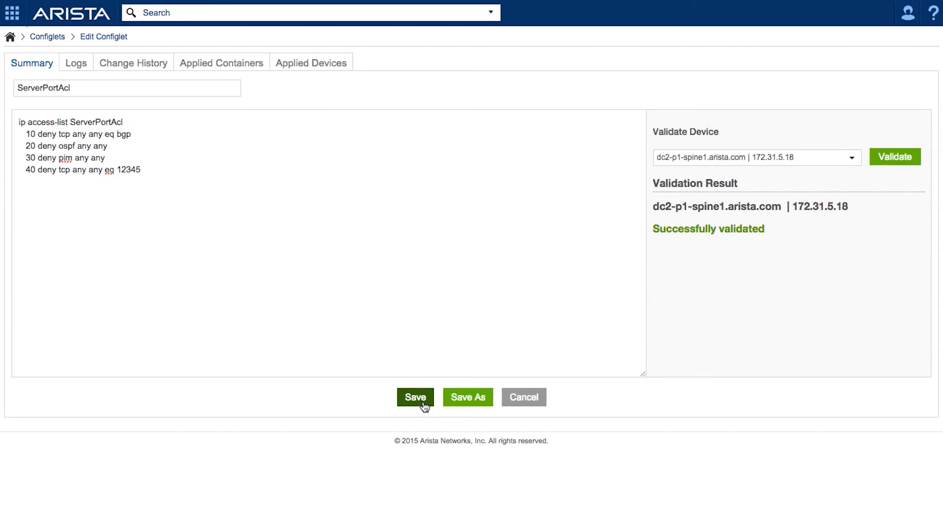
# - In Network Provisioning, assign the ServerPortAcl configlet to the DC1-POD1 container and save the change
pyautogui.click(12, 14)
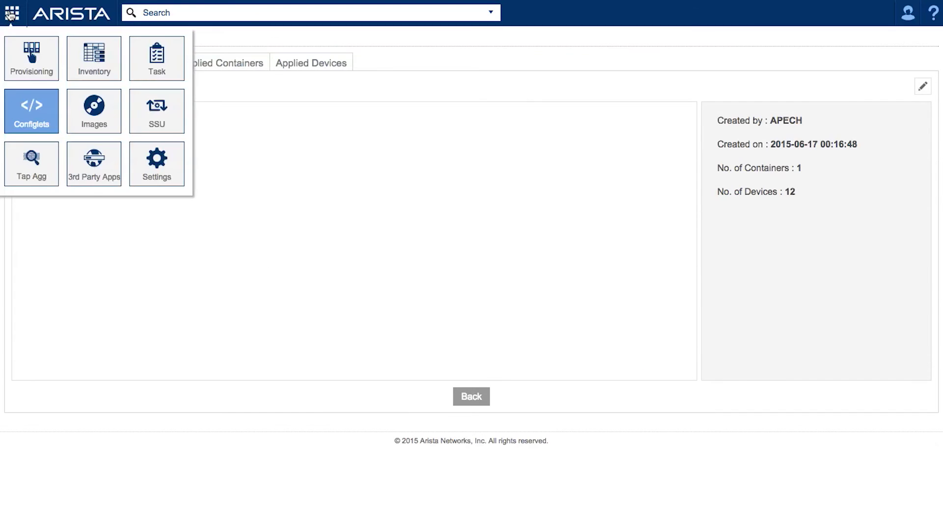
pyautogui.click(32, 64)
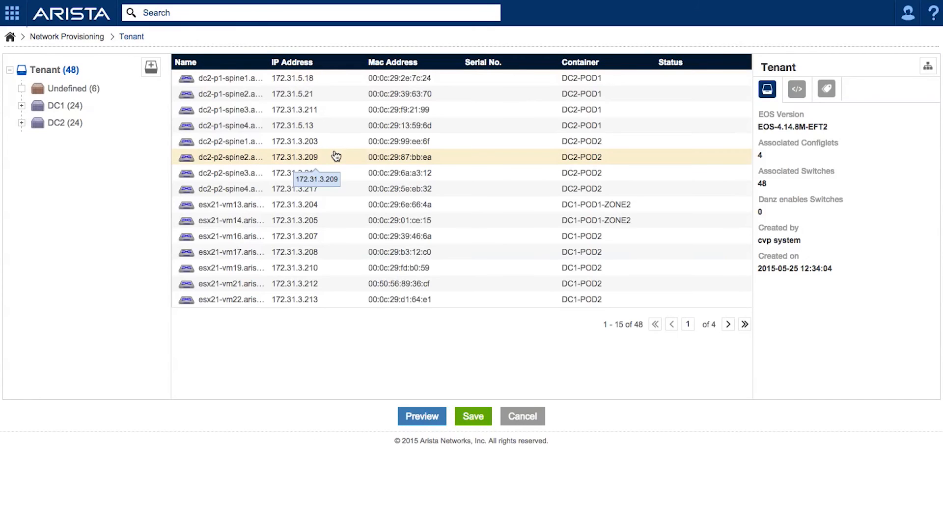
pyautogui.click(21, 105)
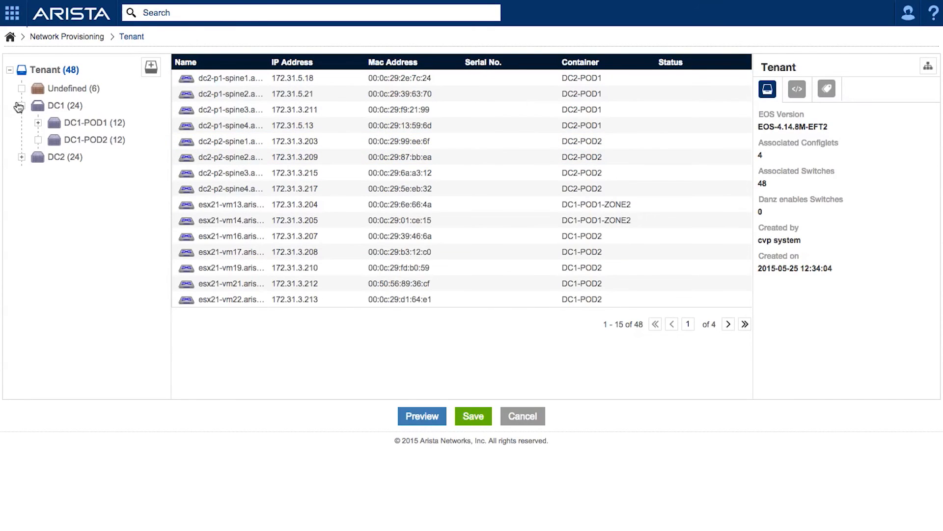
pyautogui.click(37, 123)
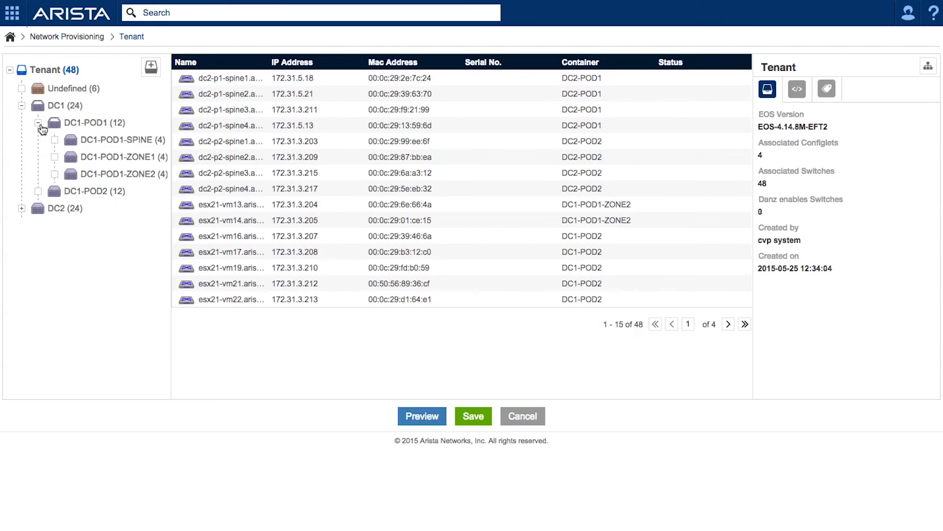
pyautogui.rightClick(69, 127)
pyautogui.moveTo(101, 179)
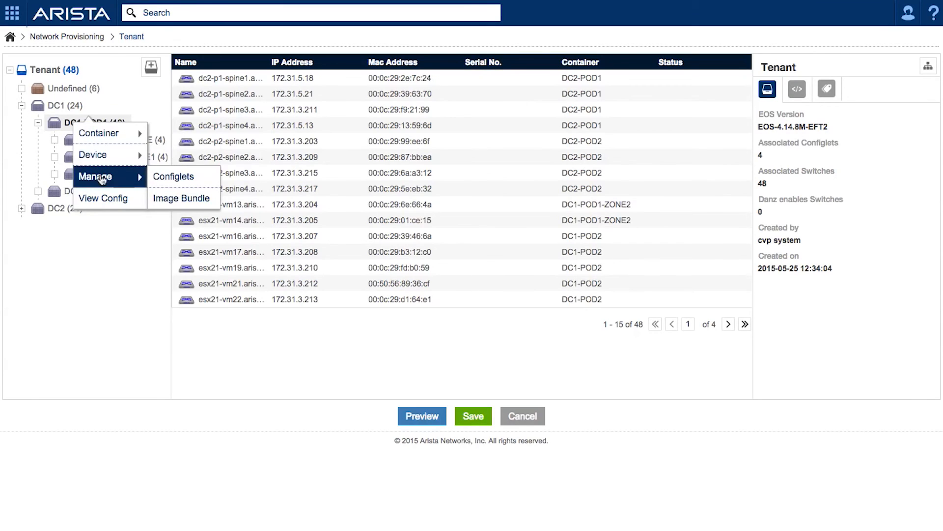
pyautogui.click(163, 178)
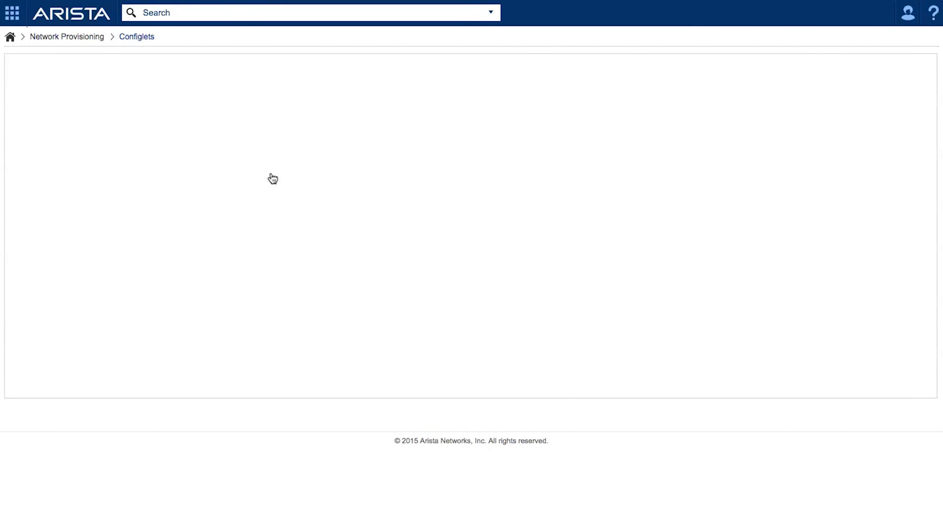
pyautogui.click(13, 115)
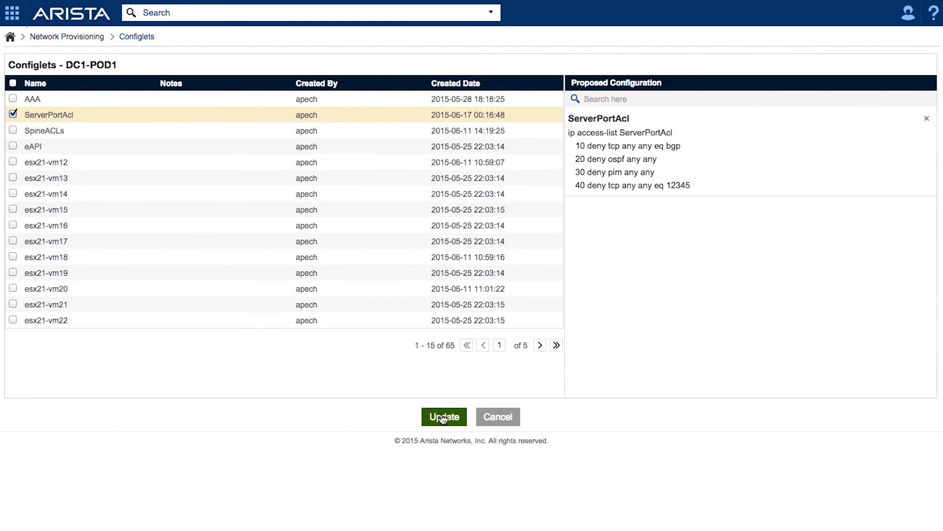
pyautogui.click(444, 417)
pyautogui.click(484, 417)
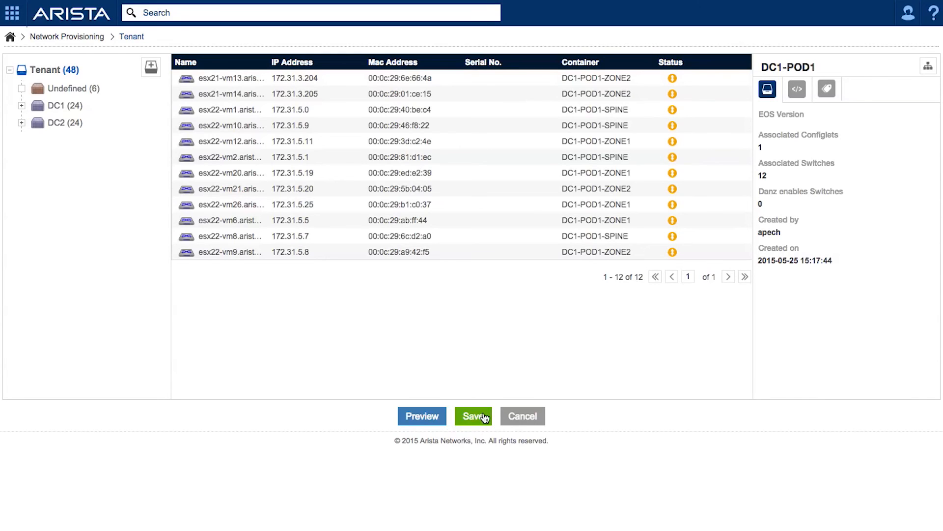
# - Open the configuration view for esx21-vm13 and compare its designed configuration with the running configuration
pyautogui.rightClick(222, 81)
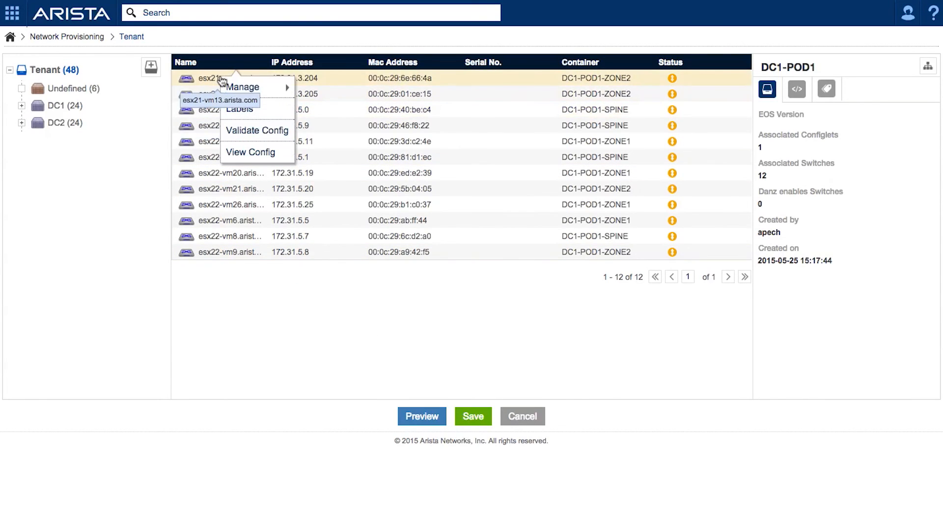
pyautogui.click(251, 152)
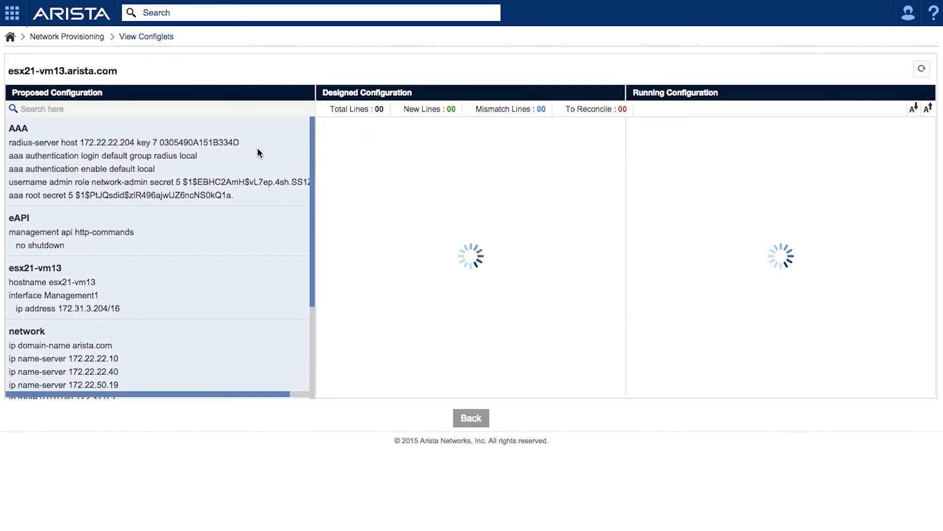
pyautogui.scroll(-5, 267, 240)
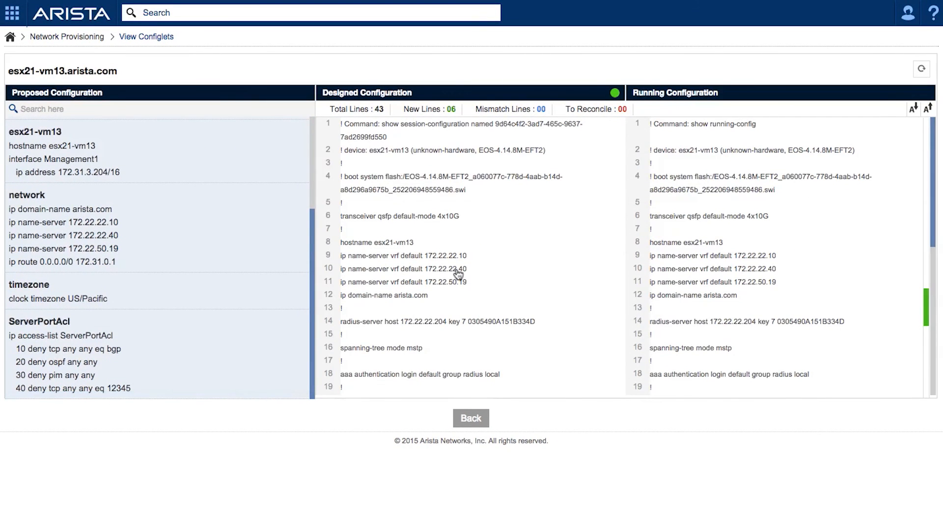
pyautogui.scroll(-8, 459, 274)
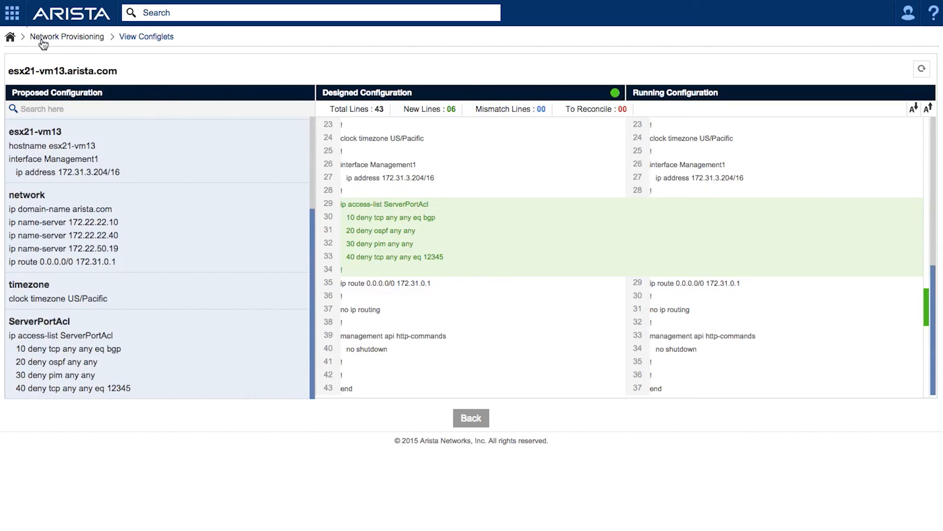
# - Go to Tasks and execute the pending configlet tasks 1255, 1254, 1253 and 1252
pyautogui.click(11, 12)
pyautogui.click(166, 66)
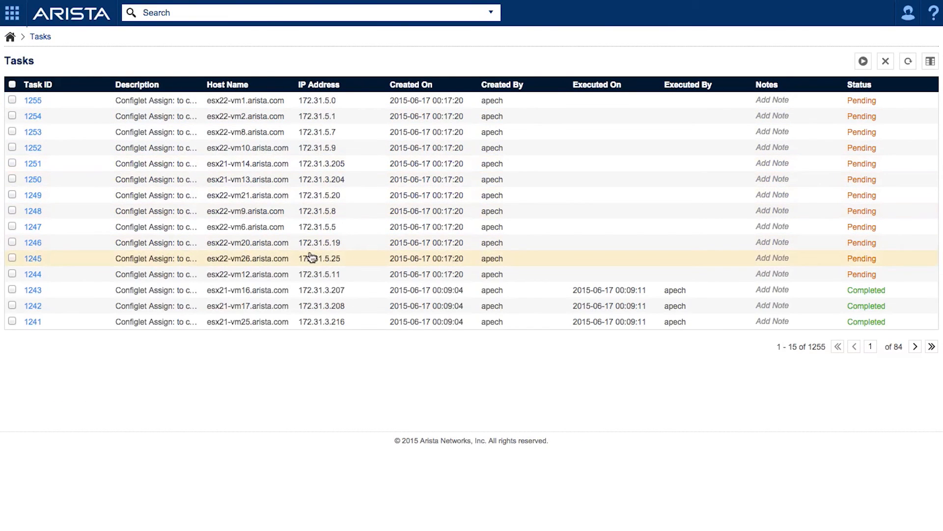
pyautogui.click(12, 99)
pyautogui.click(12, 117)
pyautogui.click(12, 132)
pyautogui.click(12, 147)
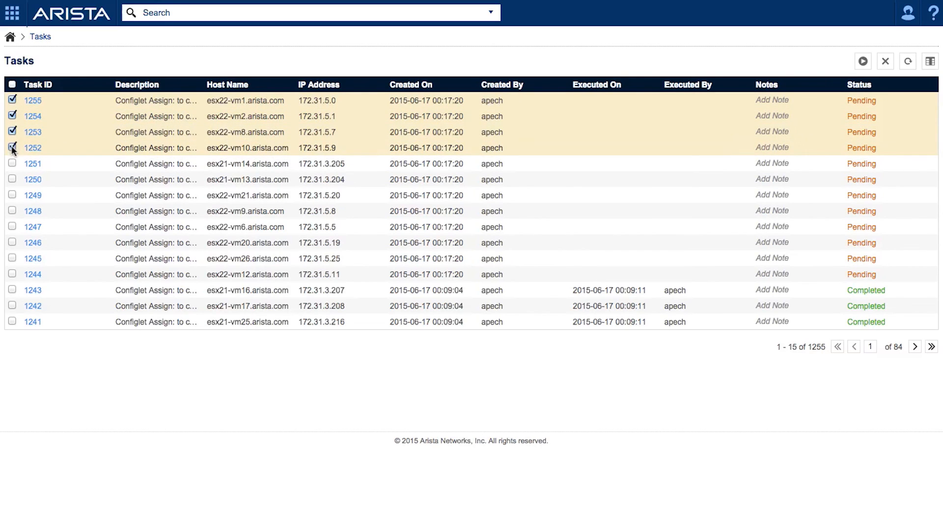
pyautogui.click(864, 63)
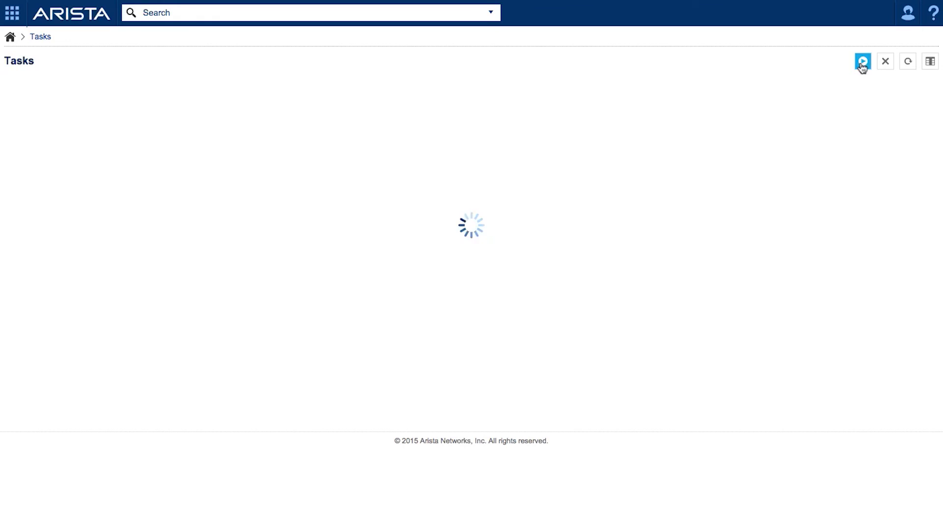